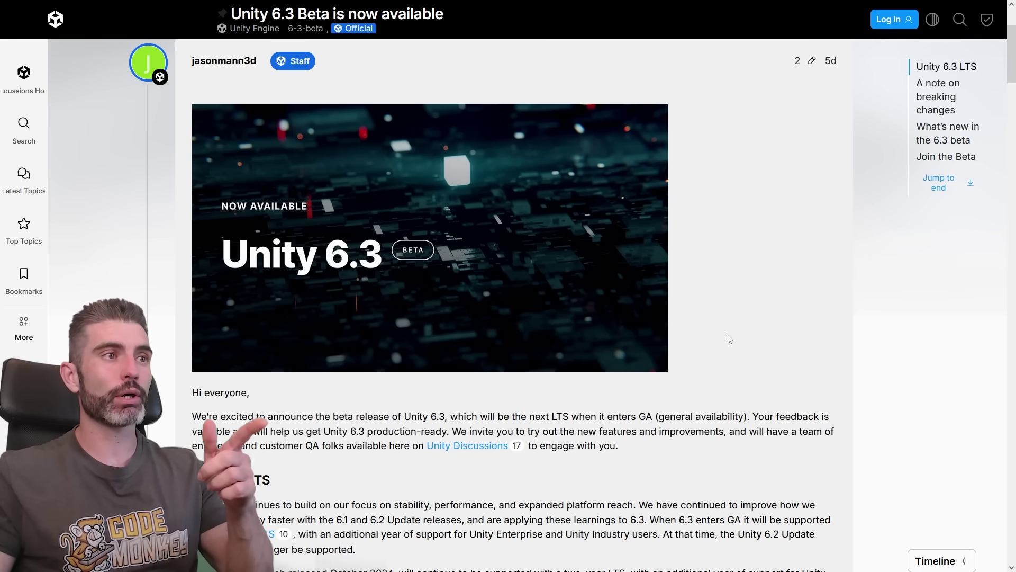
# Step: Read the Unity 6.3 beta announcement's introduction and LTS section, and check the Unite 2025 event date
pyautogui.scroll(-3, 729, 339)
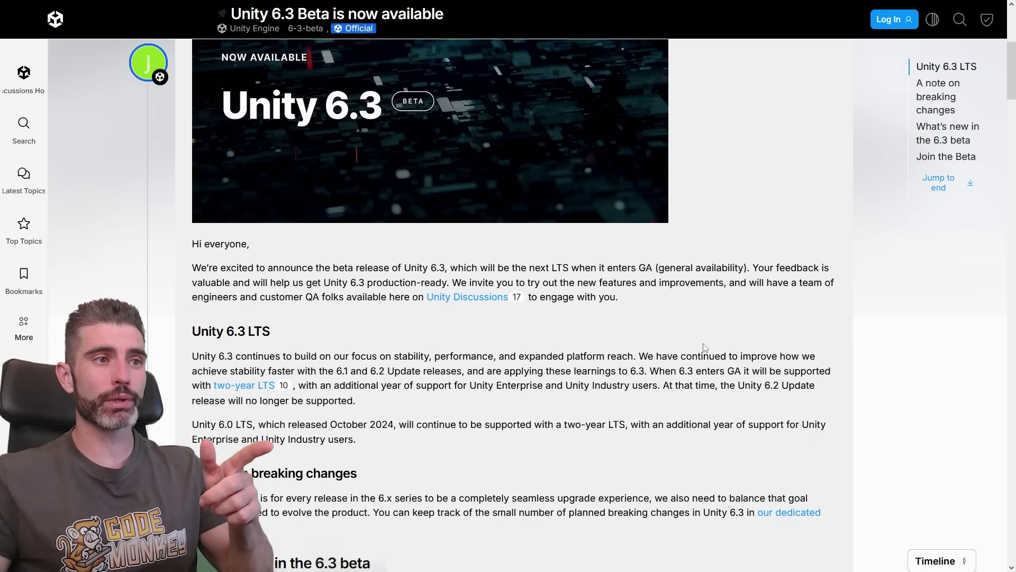
pyautogui.doubleClick(560, 264)
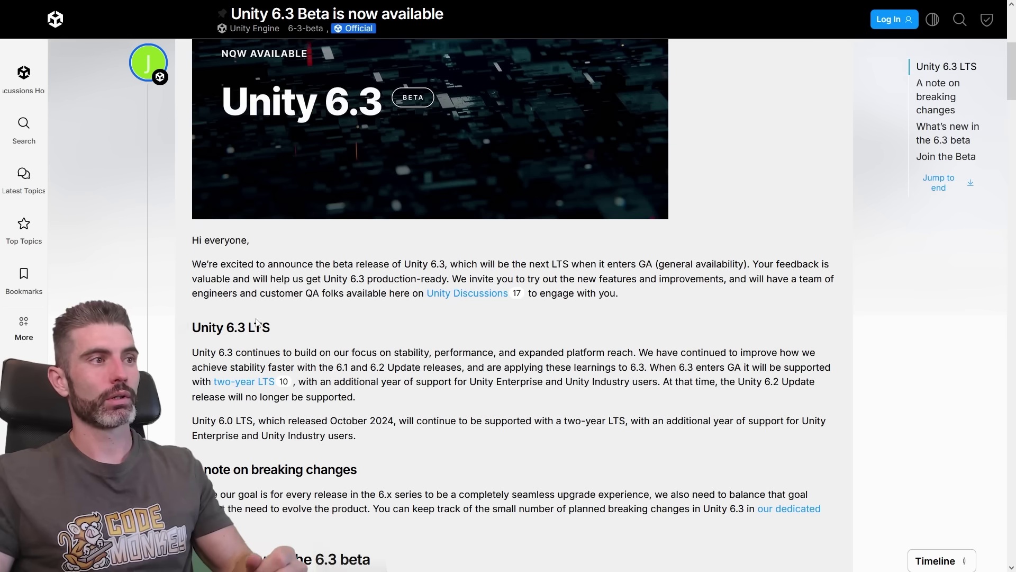
pyautogui.moveTo(270, 328); pyautogui.dragTo(194, 328)
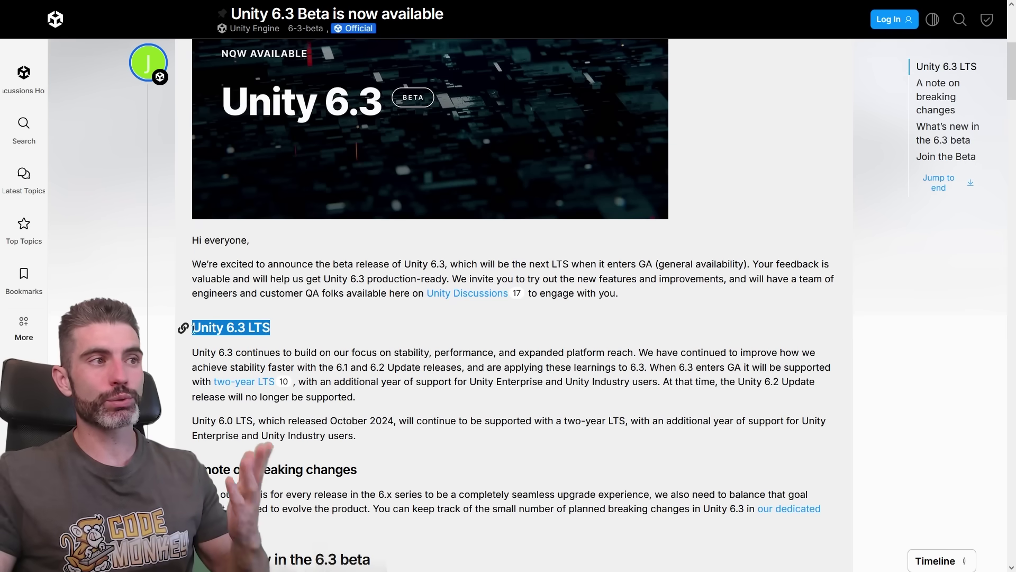
pyautogui.click(339, 335)
pyautogui.scroll(3, 402, 372)
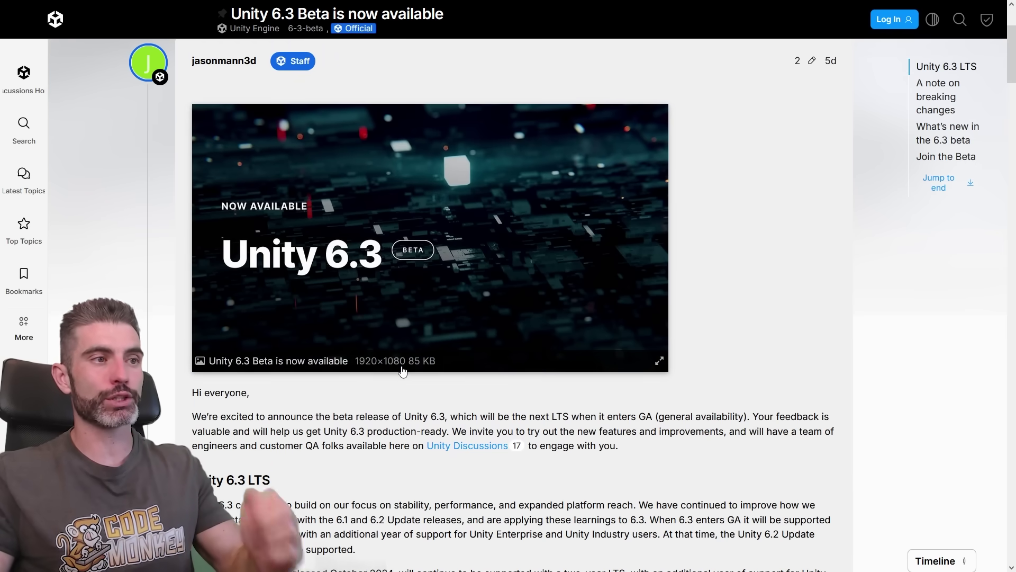
pyautogui.scroll(-4, 393, 372)
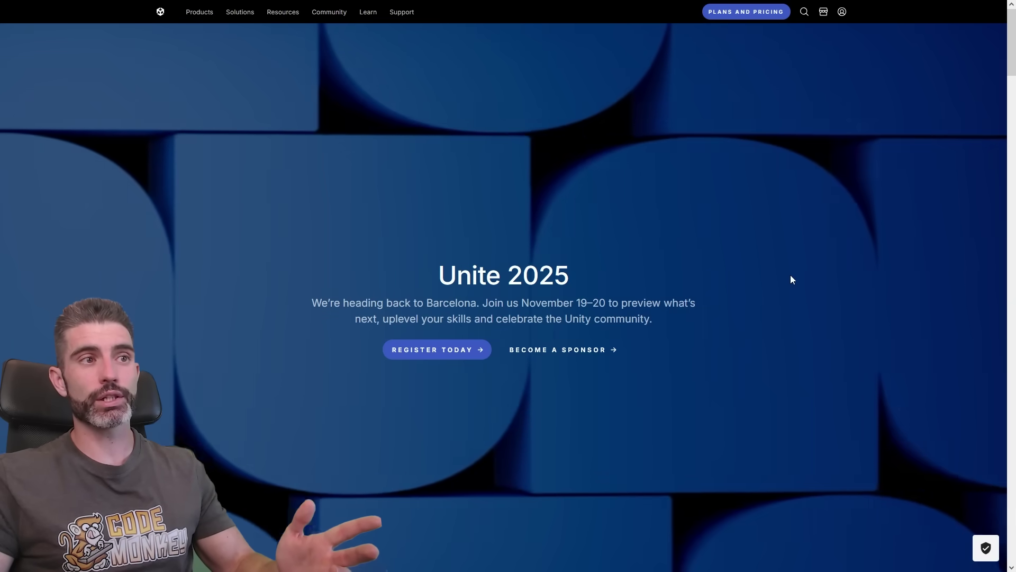
pyautogui.moveTo(519, 303); pyautogui.dragTo(712, 293)
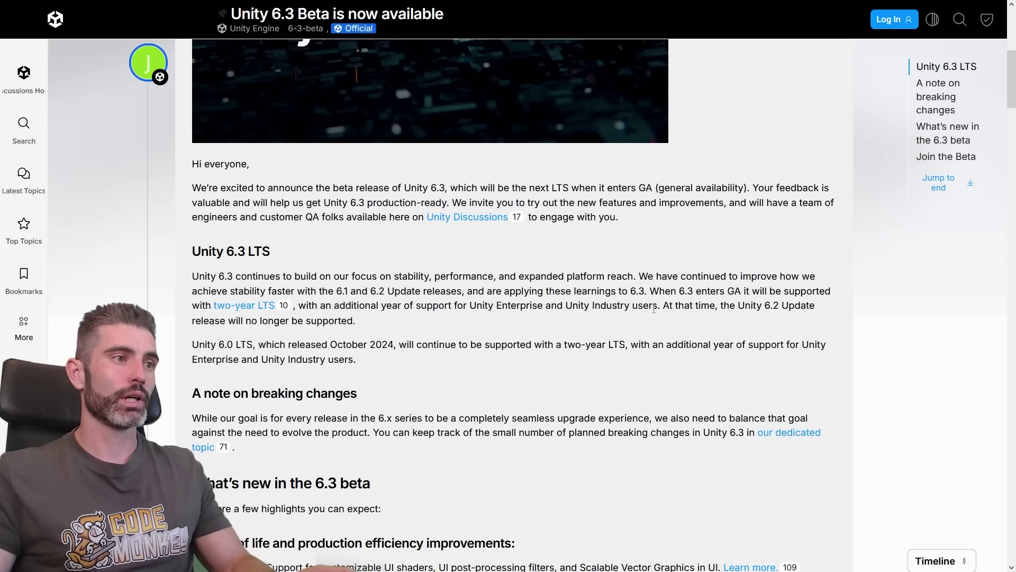
# Step: Read the UI Toolkit entry in the announcement's "What's new in the 6.3 beta" section
pyautogui.scroll(-3, 533, 287)
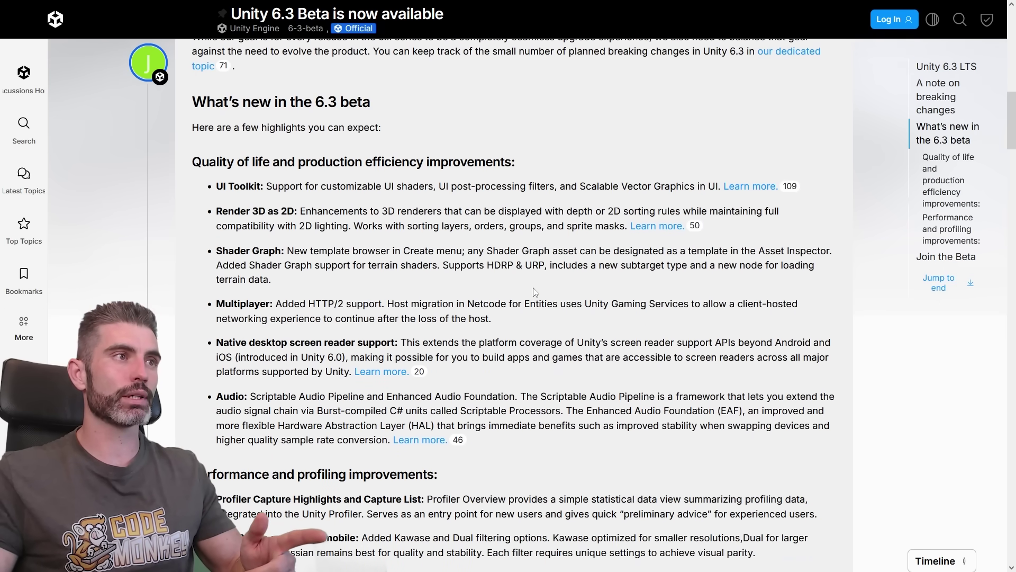
pyautogui.moveTo(217, 187); pyautogui.dragTo(264, 189)
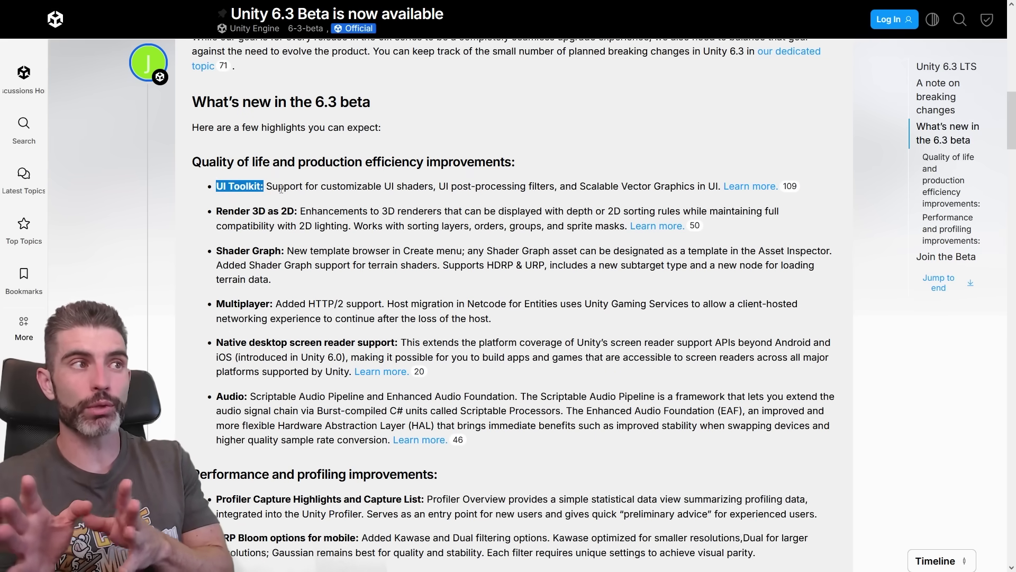
pyautogui.click(281, 189)
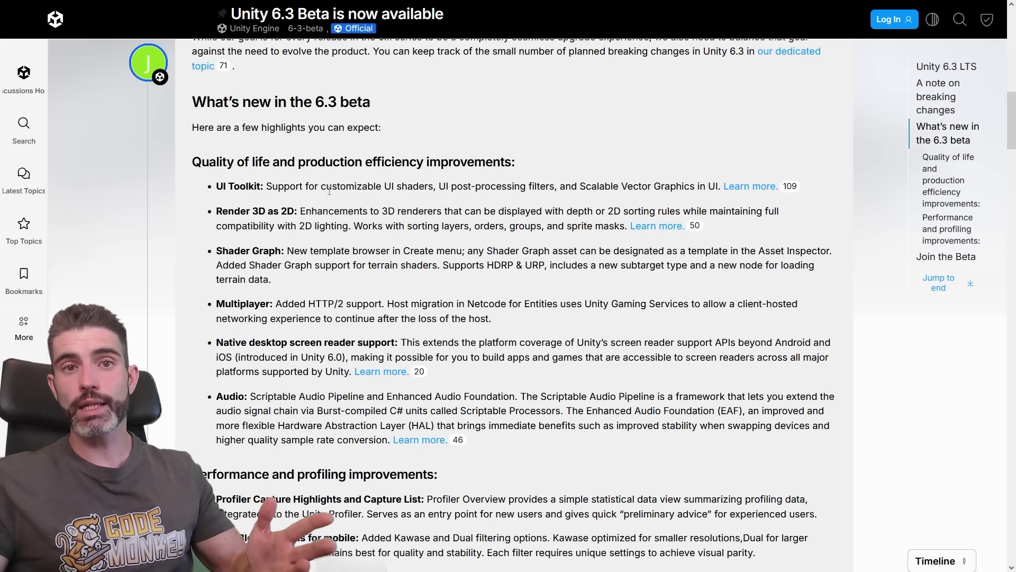
pyautogui.moveTo(271, 186); pyautogui.dragTo(693, 186)
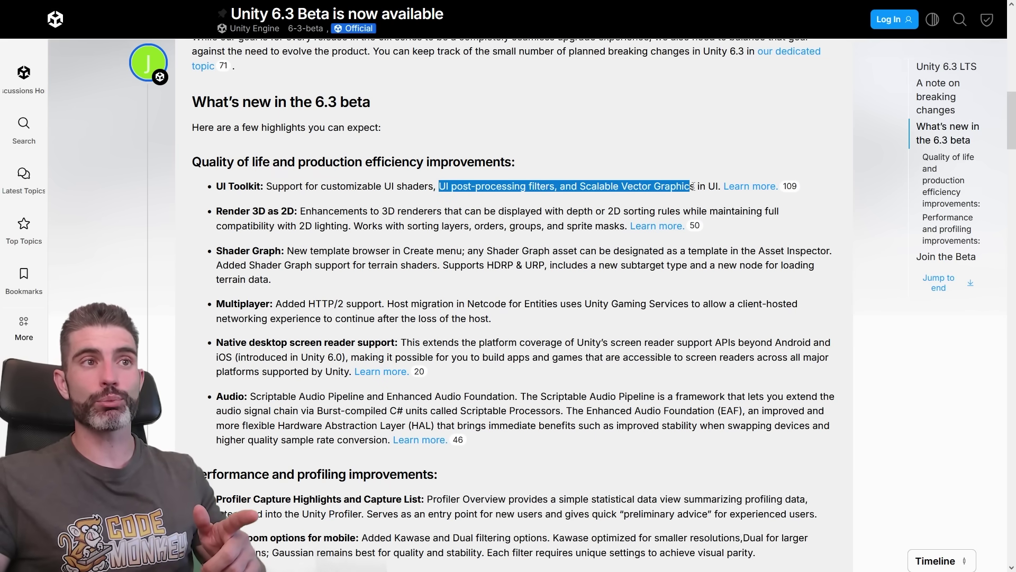
# Step: Open the linked UI Toolkit post on custom shaders and post-processing filters and read about custom shaders via Shader Graph
pyautogui.click(751, 186)
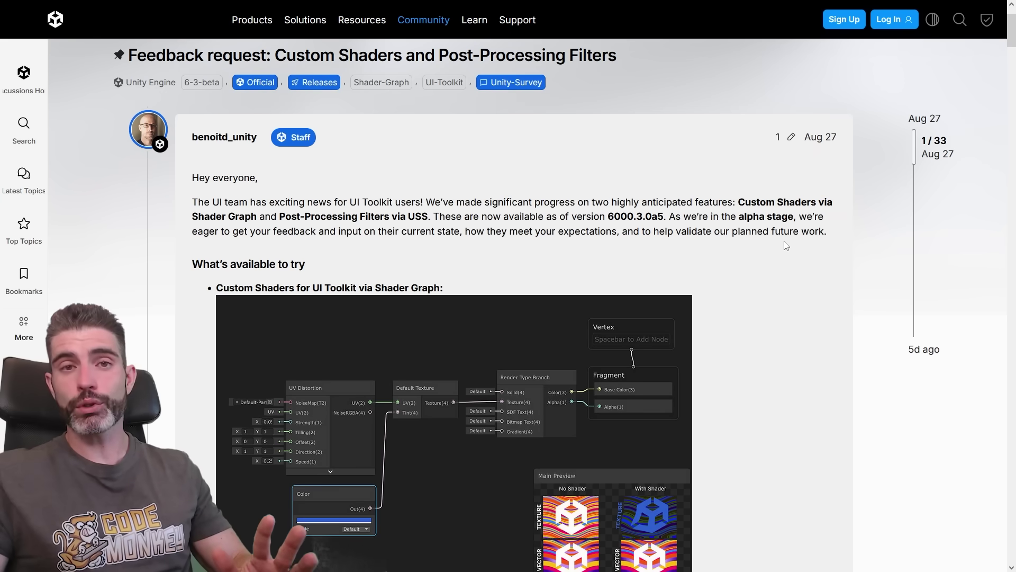
pyautogui.scroll(-1, 787, 245)
pyautogui.scroll(-2, 767, 276)
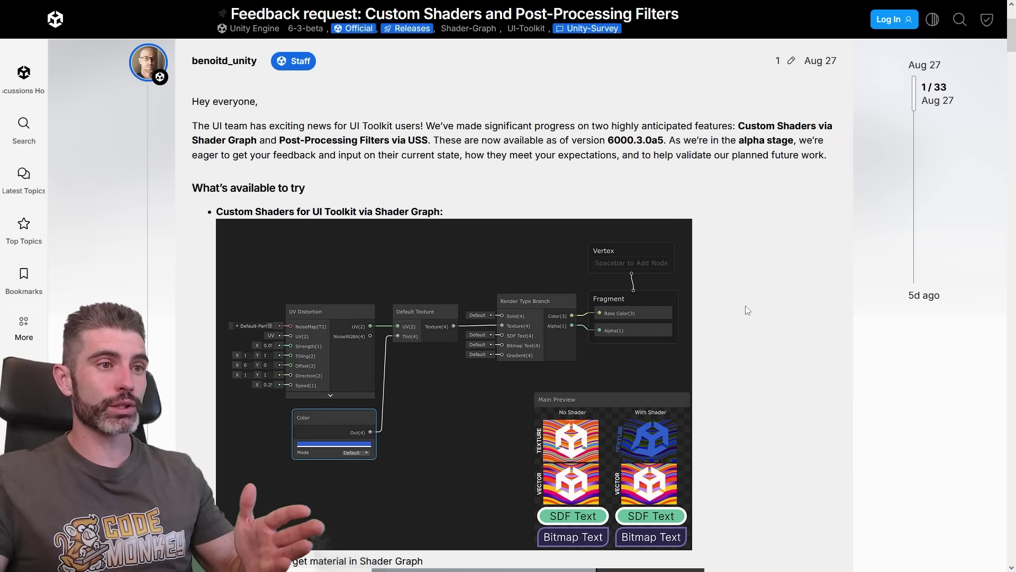
pyautogui.scroll(-1, 747, 310)
pyautogui.scroll(-5, 747, 307)
pyautogui.scroll(-2, 747, 302)
pyautogui.scroll(2, 752, 303)
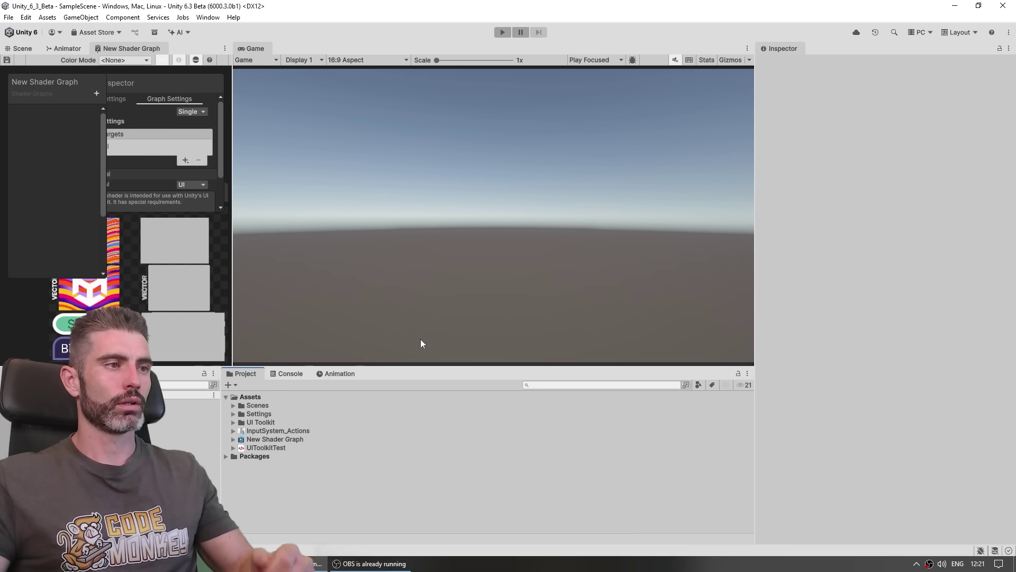
# Step: Switch to the Unity editor and open UIToolkitTest in UI Builder to inspect its VisualElement's Material property
pyautogui.rightClick(268, 484)
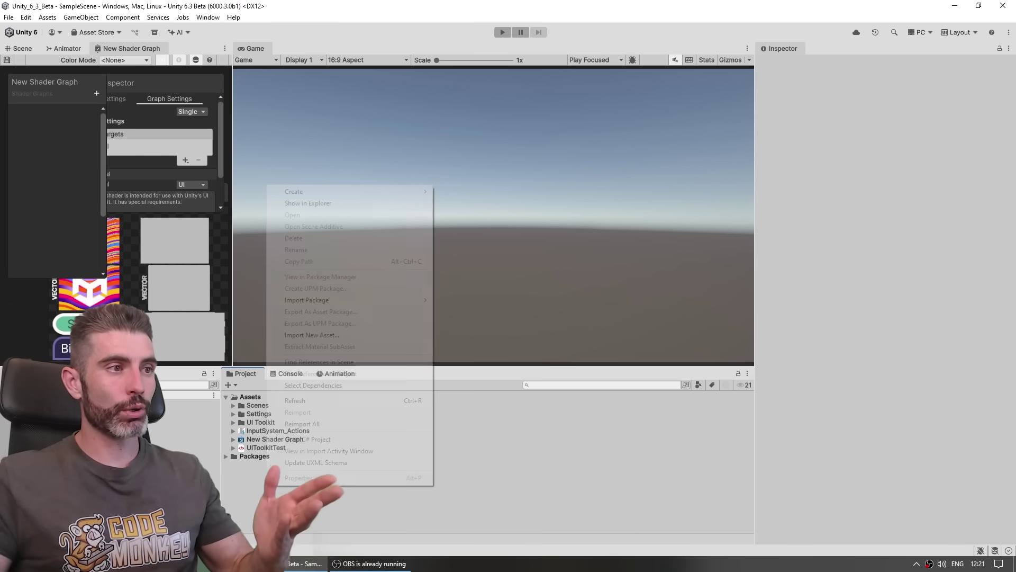
pyautogui.moveTo(402, 192)
pyautogui.moveTo(477, 393)
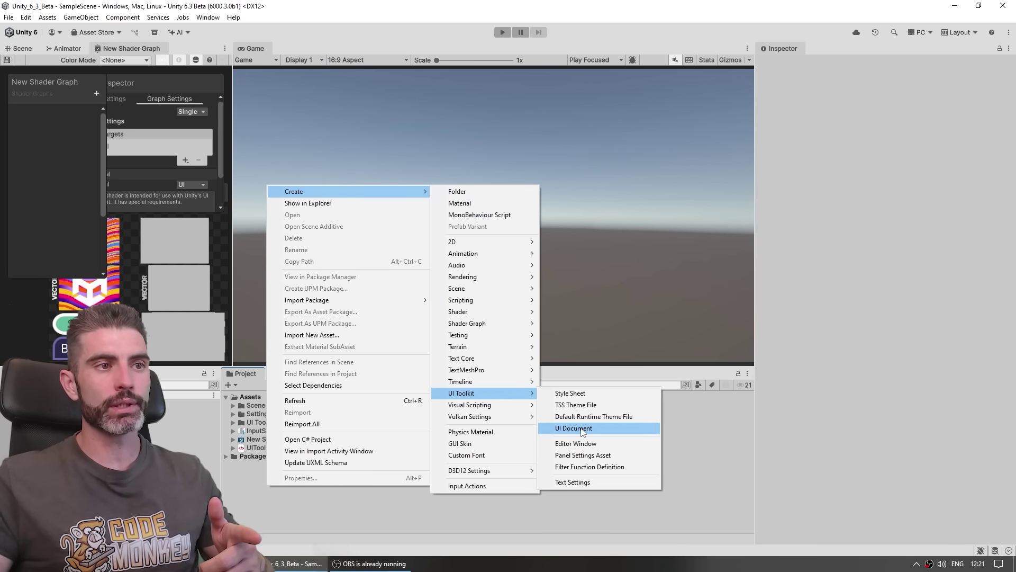
pyautogui.click(583, 431)
pyautogui.press('Return')
pyautogui.doubleClick(254, 450)
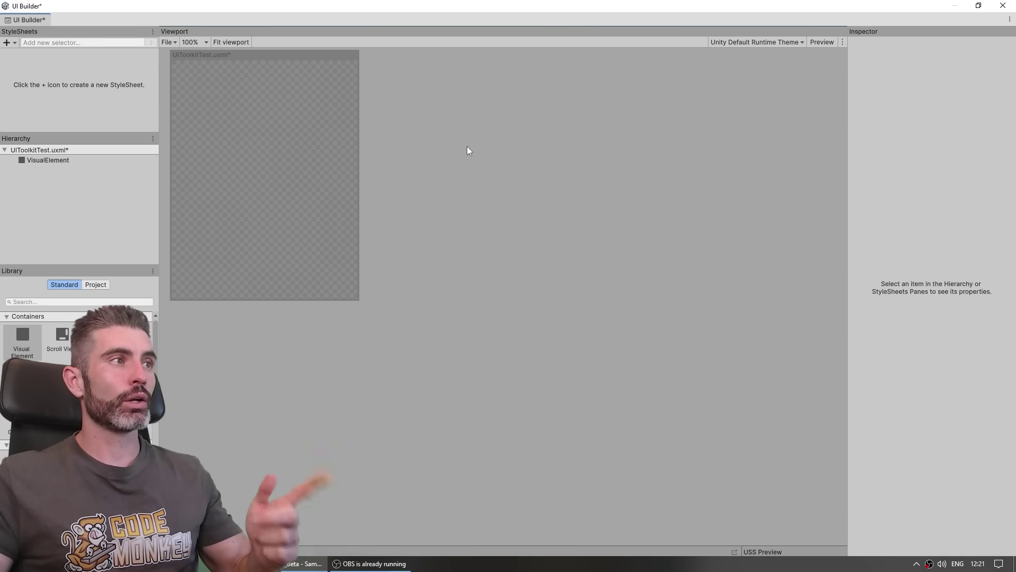
pyautogui.click(47, 160)
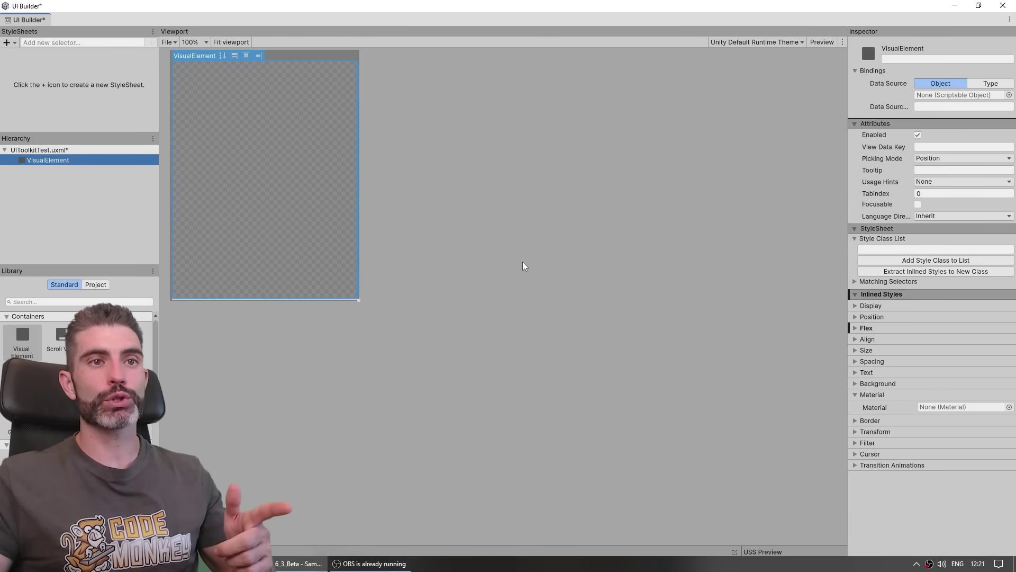
pyautogui.click(874, 407)
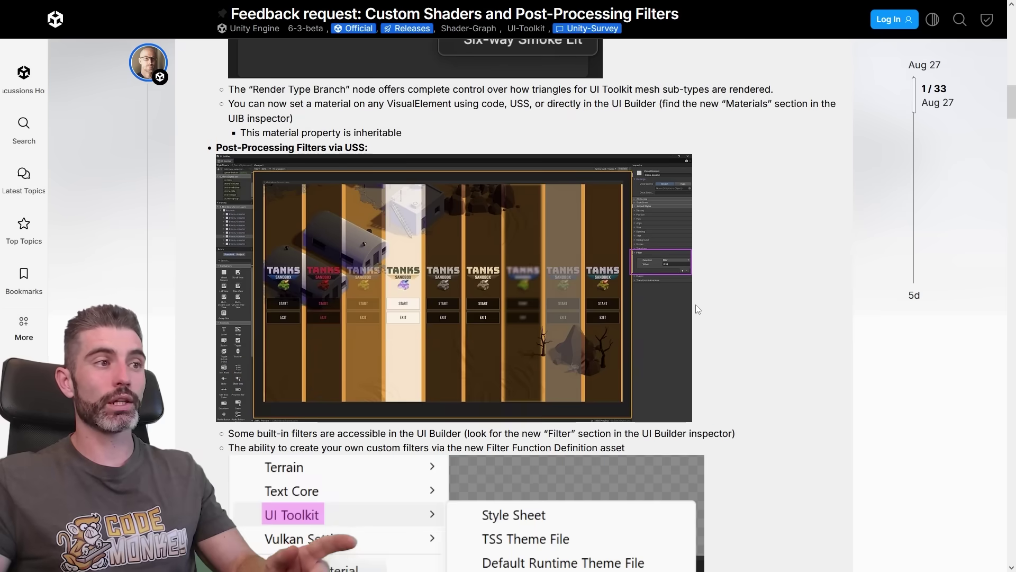
# Step: Switch back to the forum post and read the section on Post-Processing Filters via USS
pyautogui.scroll(-1, 548, 228)
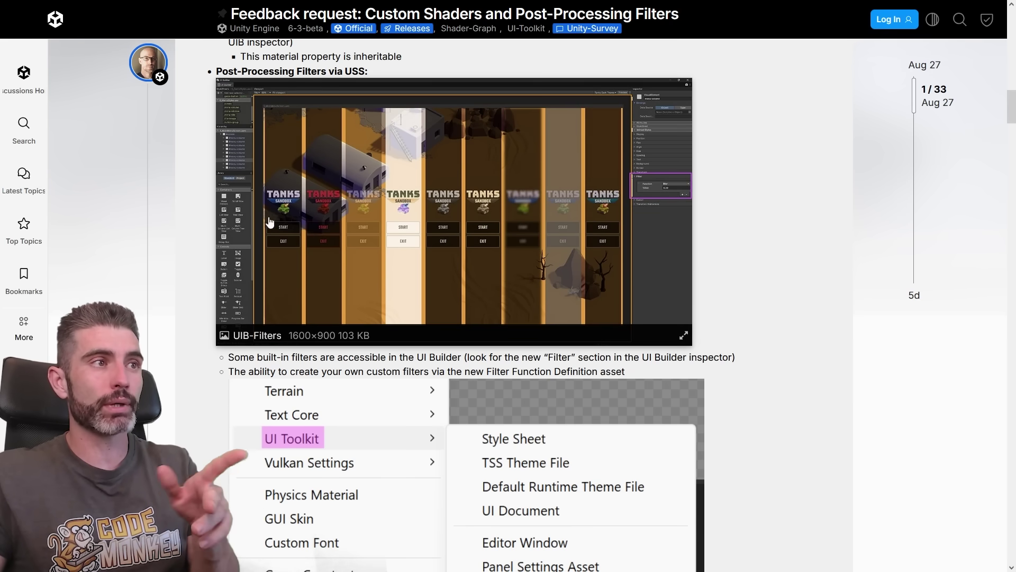
pyautogui.click(365, 314)
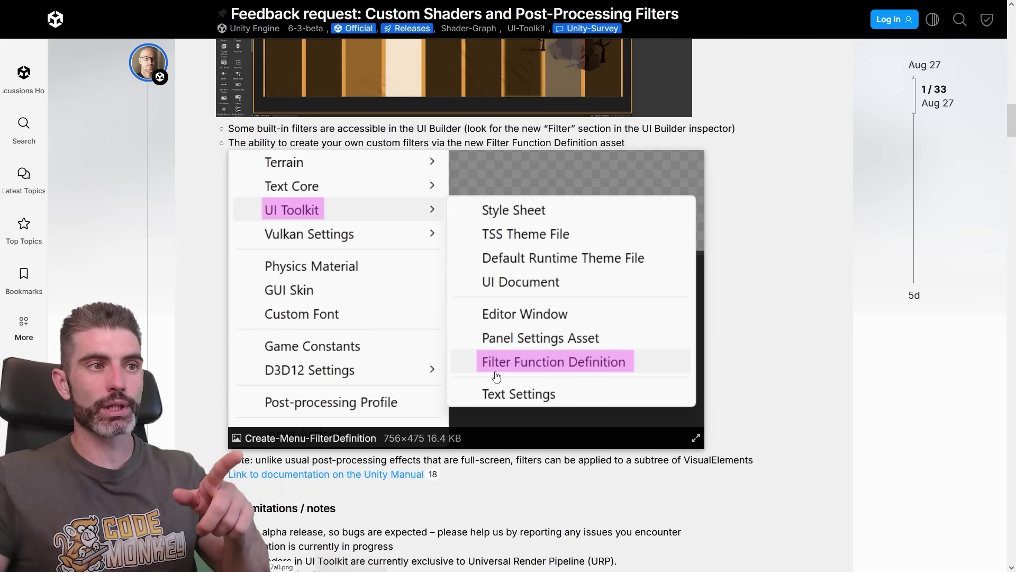
# Step: Create a UI Toolkit Filter Function Definition asset in the Unity project's Assets folder
pyautogui.rightClick(295, 192)
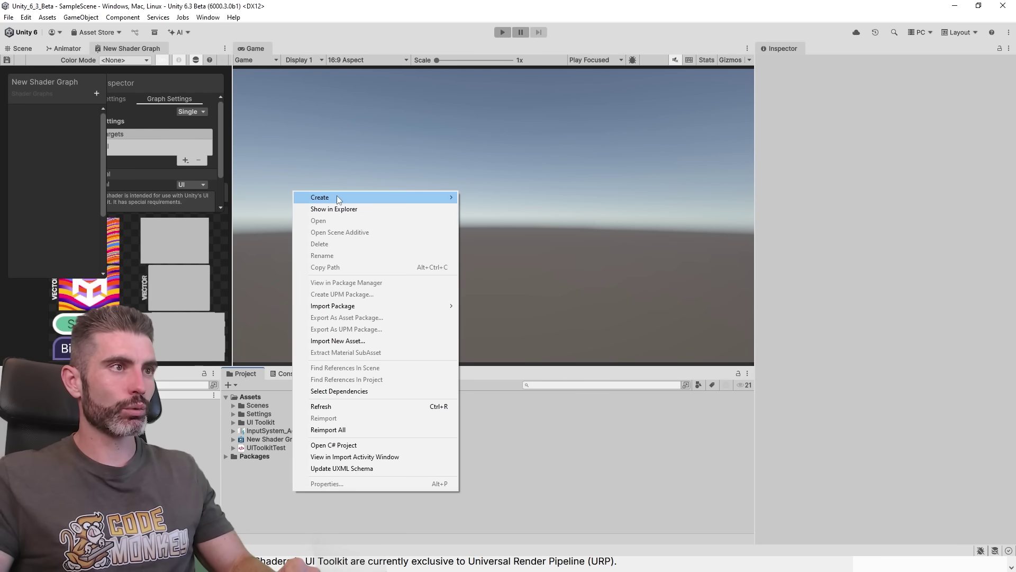
pyautogui.moveTo(371, 197)
pyautogui.moveTo(503, 400)
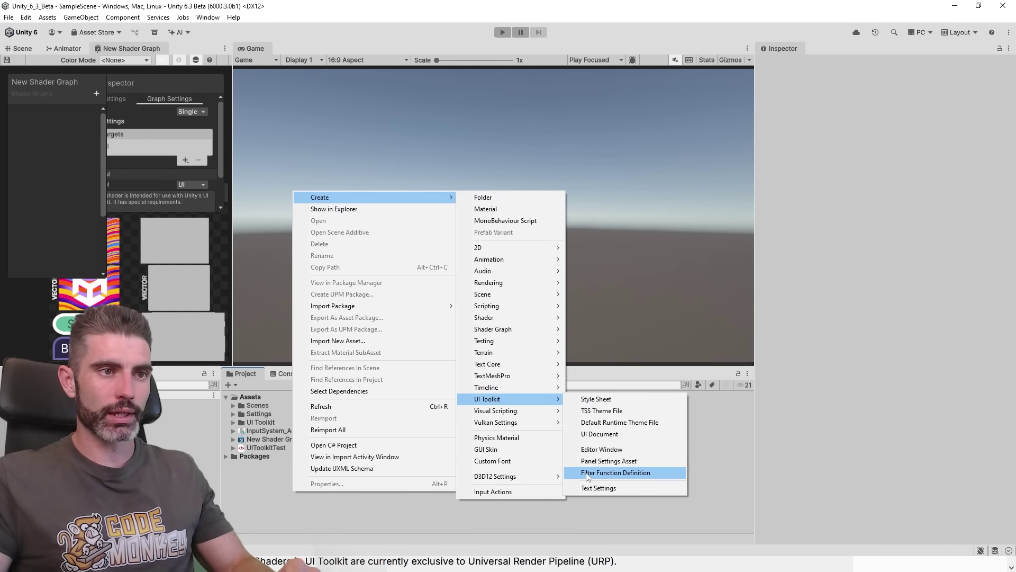
pyautogui.click(614, 473)
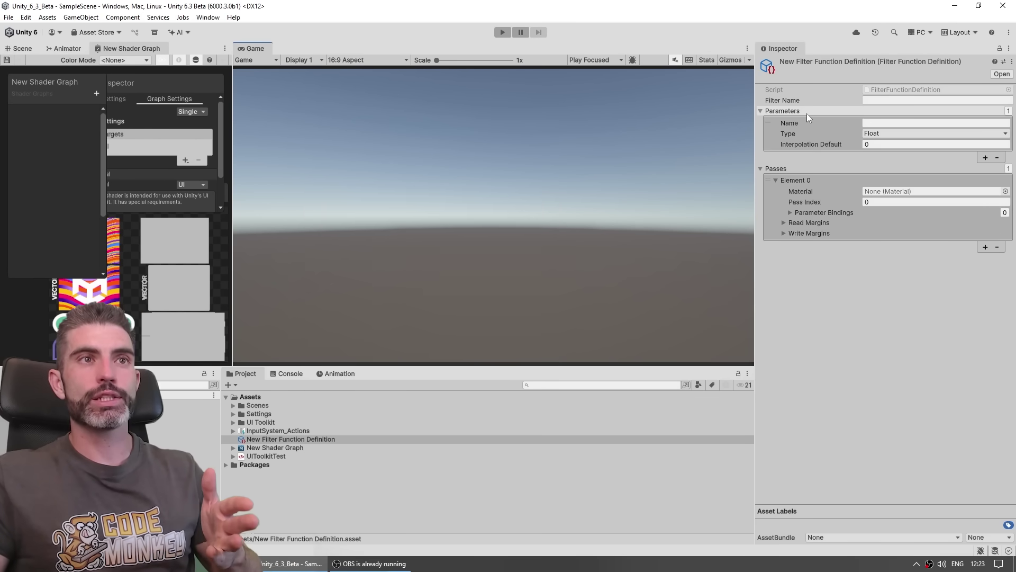
# Step: Examine the Filter Function Definition's parameter type options and its first pass
pyautogui.click(777, 129)
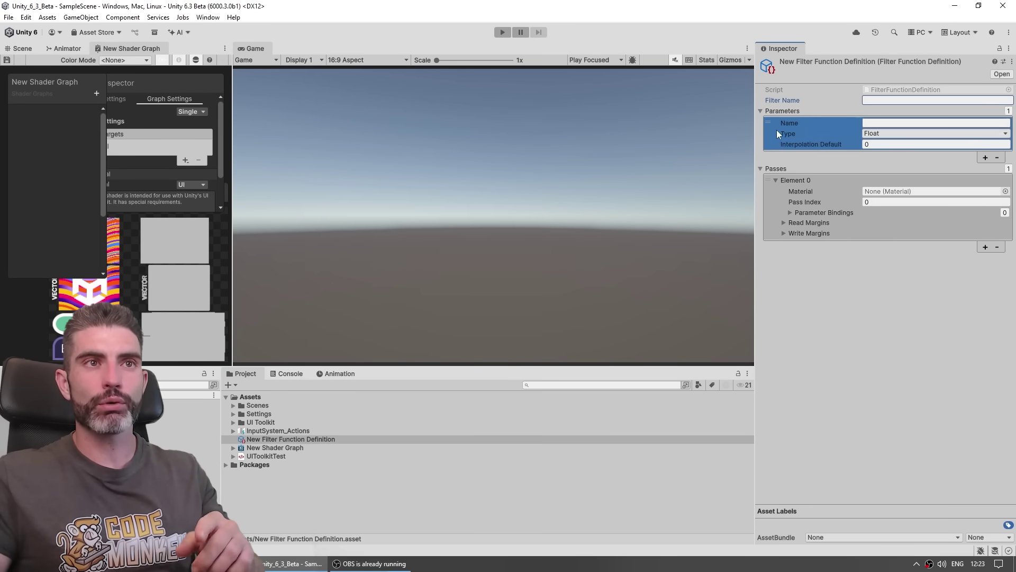
pyautogui.click(885, 134)
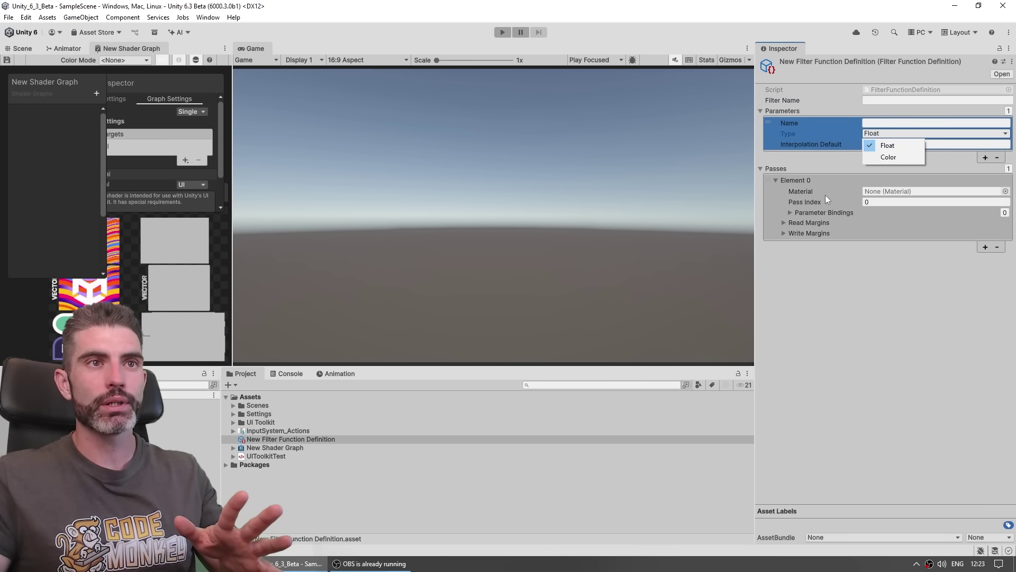
pyautogui.click(816, 184)
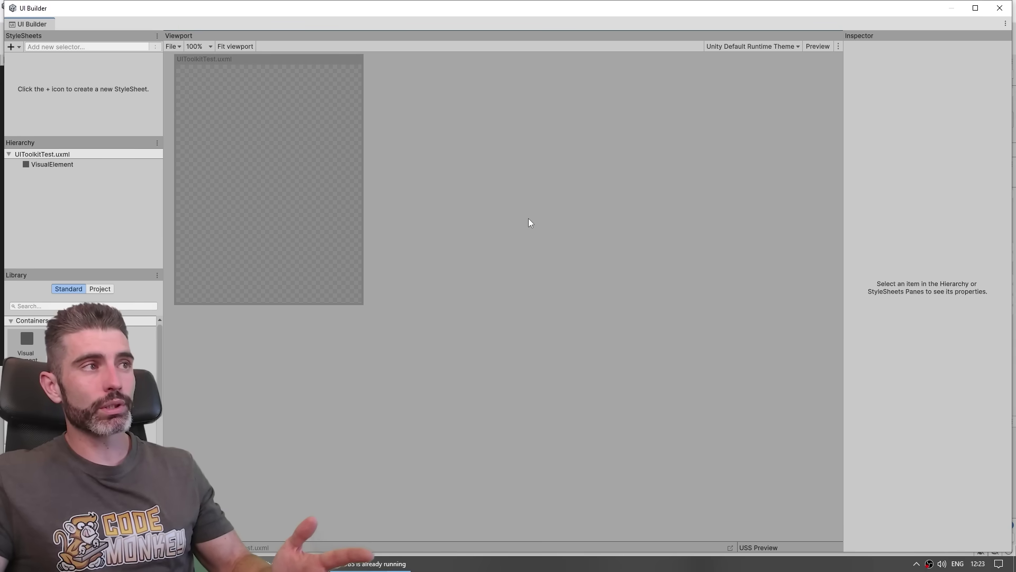
# Step: Add a filter function to the VisualElement of UIToolkitTest in UI Builder
pyautogui.click(46, 164)
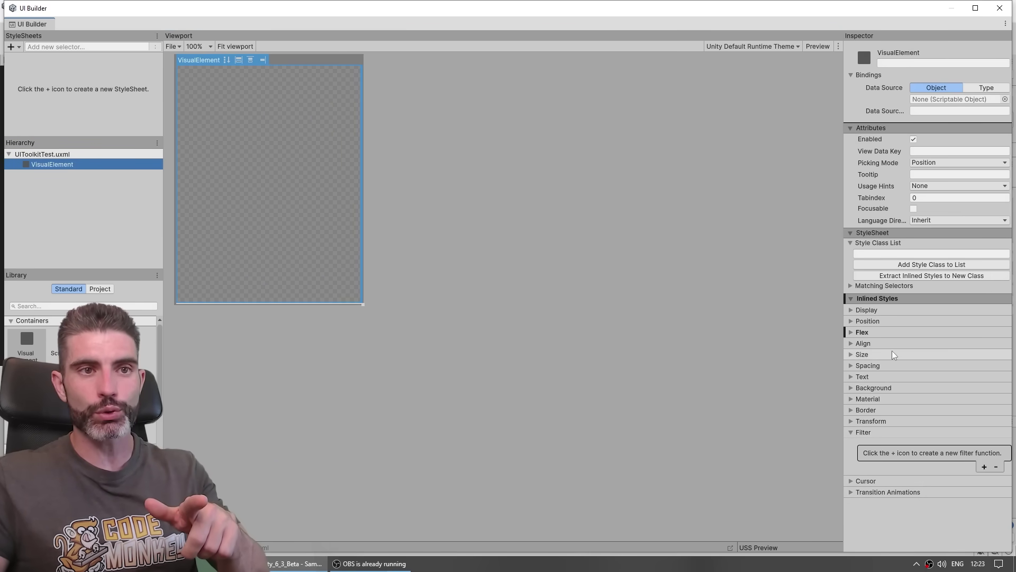
pyautogui.click(984, 466)
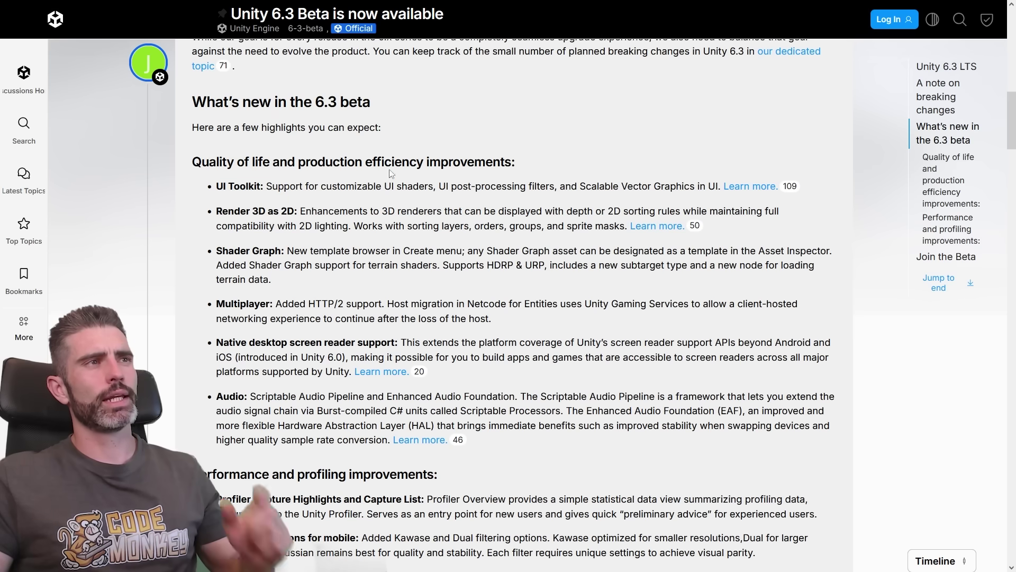
# Step: Return to the Unity 6.3 beta announcement and read the Render 3D as 2D entry
pyautogui.moveTo(312, 102); pyautogui.dragTo(370, 101)
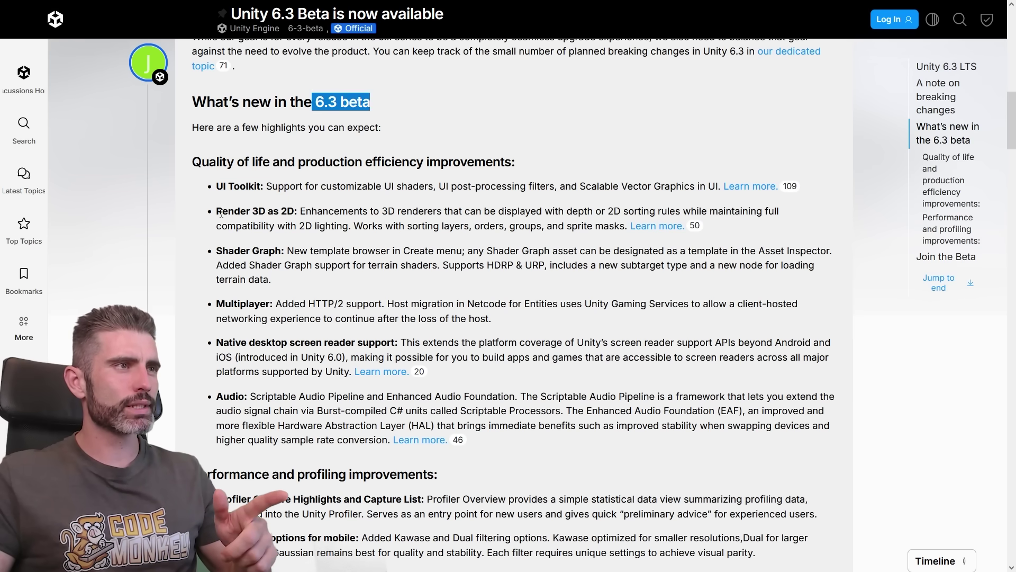
pyautogui.moveTo(216, 211); pyautogui.dragTo(339, 226)
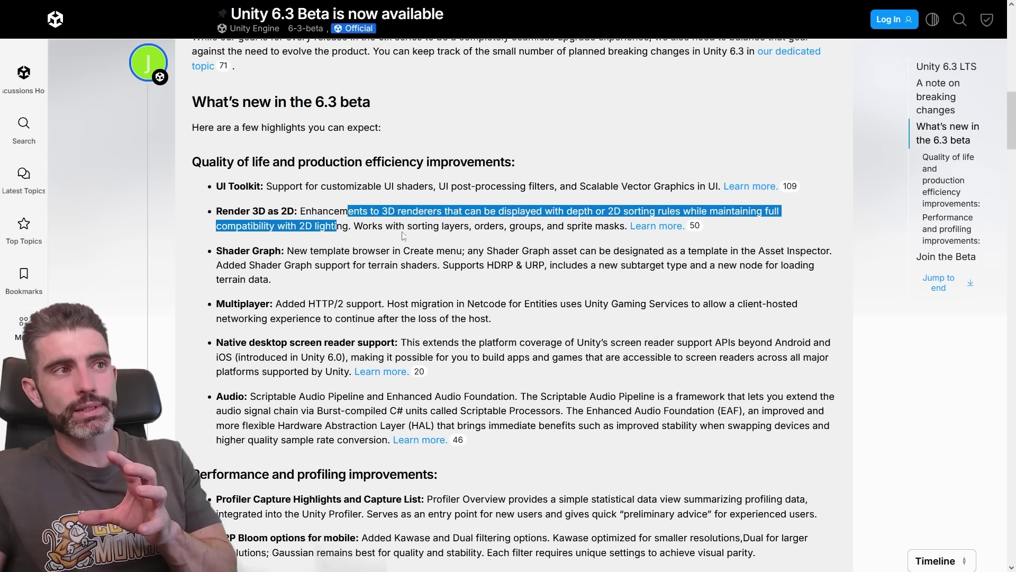
pyautogui.moveTo(407, 226); pyautogui.dragTo(546, 225)
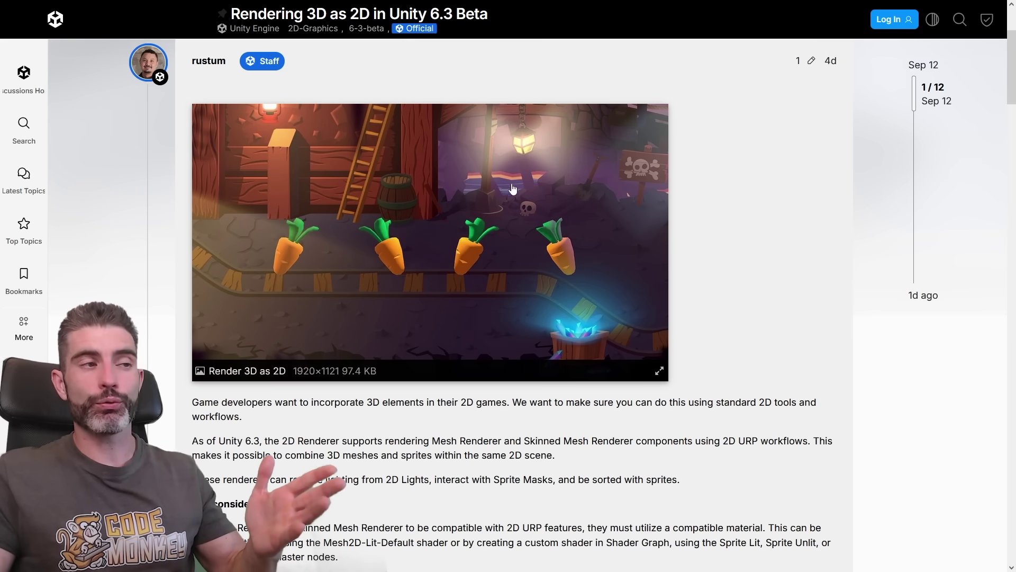
# Step: View the enlarged carrot scene image in the Rendering 3D as 2D post and read about 2D Renderer support and key considerations
pyautogui.click(510, 192)
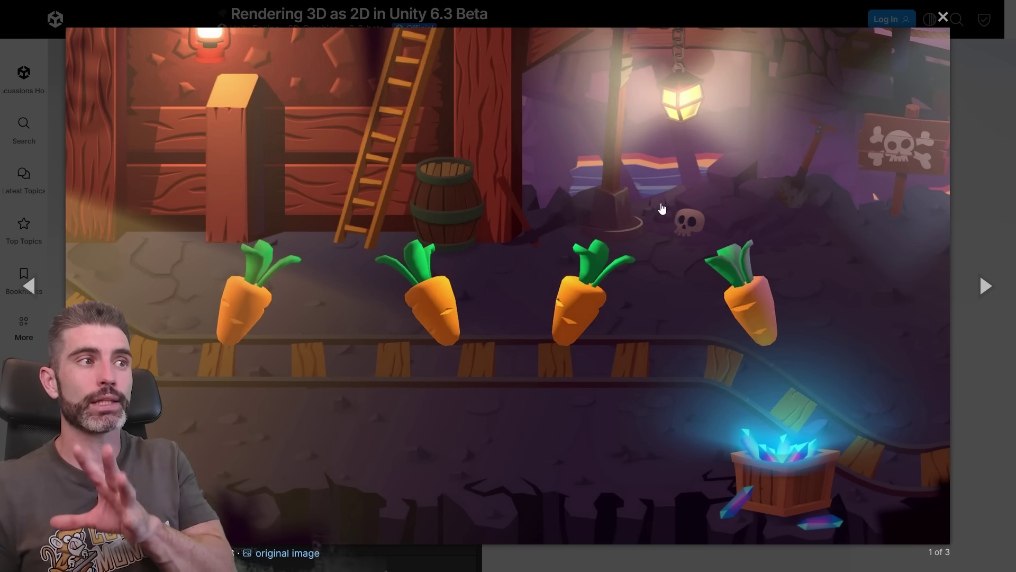
pyautogui.click(662, 209)
pyautogui.moveTo(279, 289); pyautogui.dragTo(345, 293)
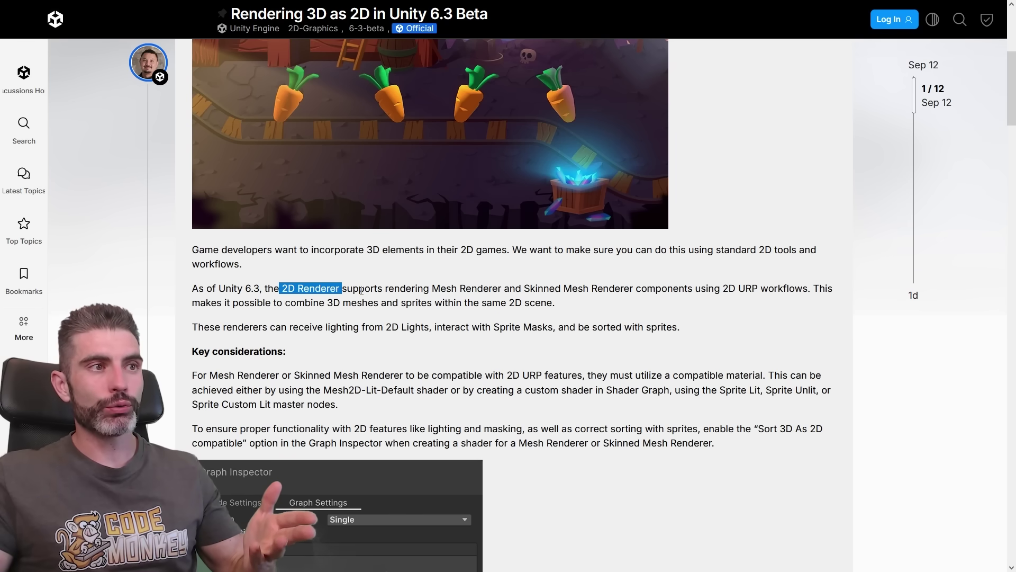
pyautogui.moveTo(359, 289); pyautogui.dragTo(761, 288)
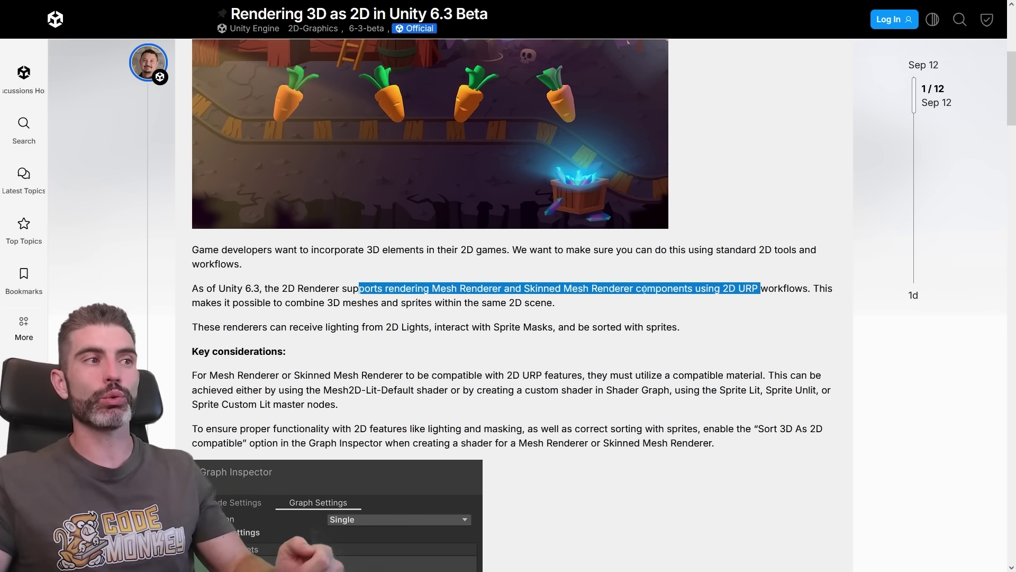
pyautogui.doubleClick(279, 327)
pyautogui.moveTo(295, 330); pyautogui.dragTo(695, 332)
pyautogui.scroll(-4, 667, 136)
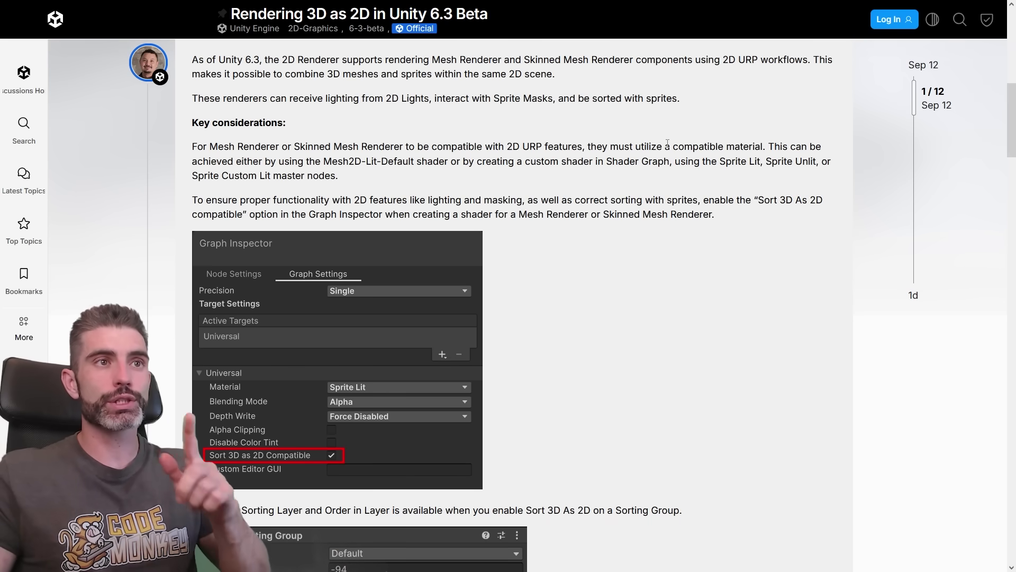
# Step: Note the post's compatible material requirement, and create New Material in Unity's Assets with the Universal Render Pipeline shader options browsed for it
pyautogui.moveTo(670, 148); pyautogui.dragTo(766, 152)
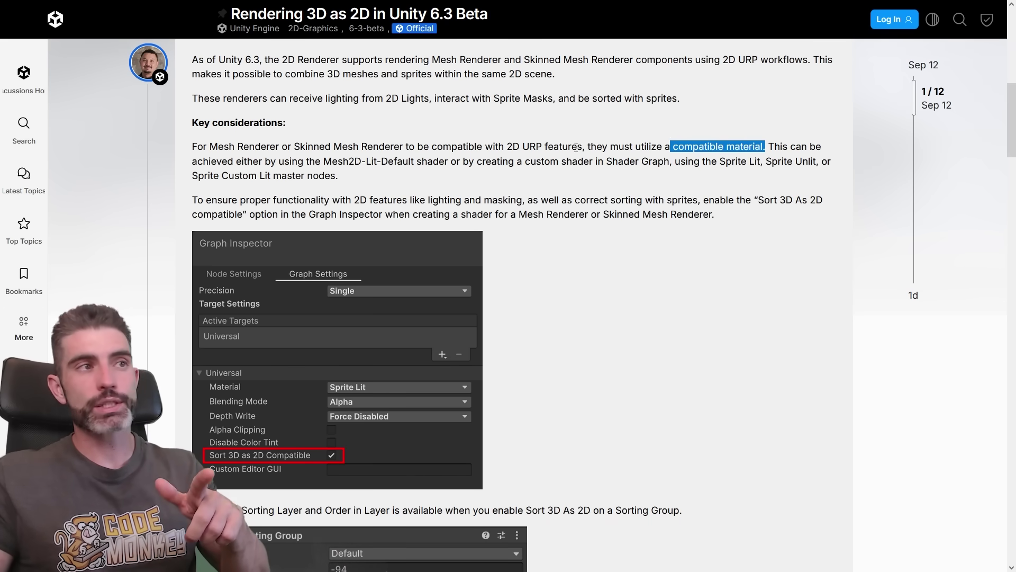
pyautogui.moveTo(315, 161); pyautogui.dragTo(422, 162)
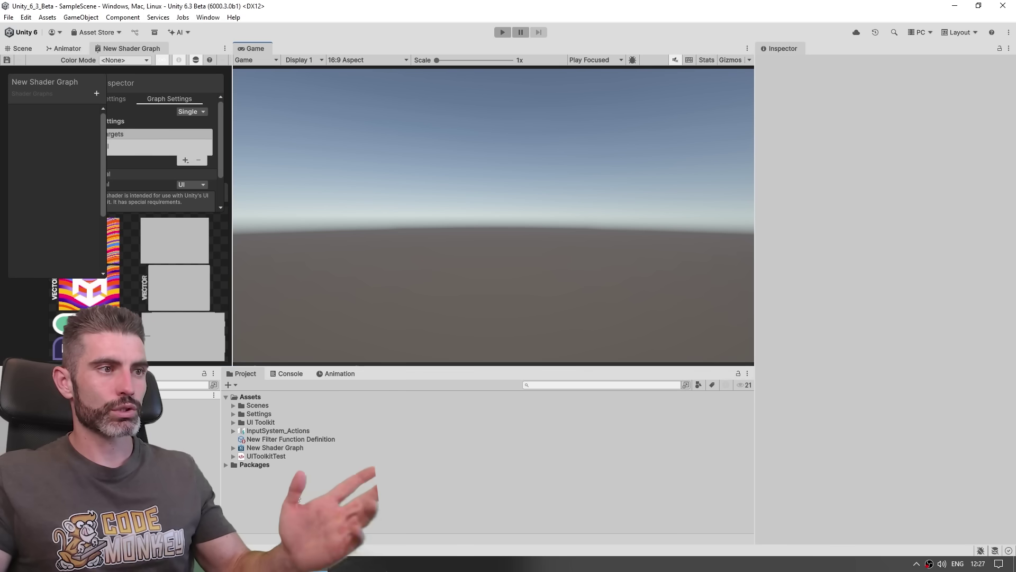
pyautogui.rightClick(295, 192)
pyautogui.moveTo(318, 195)
pyautogui.click(490, 210)
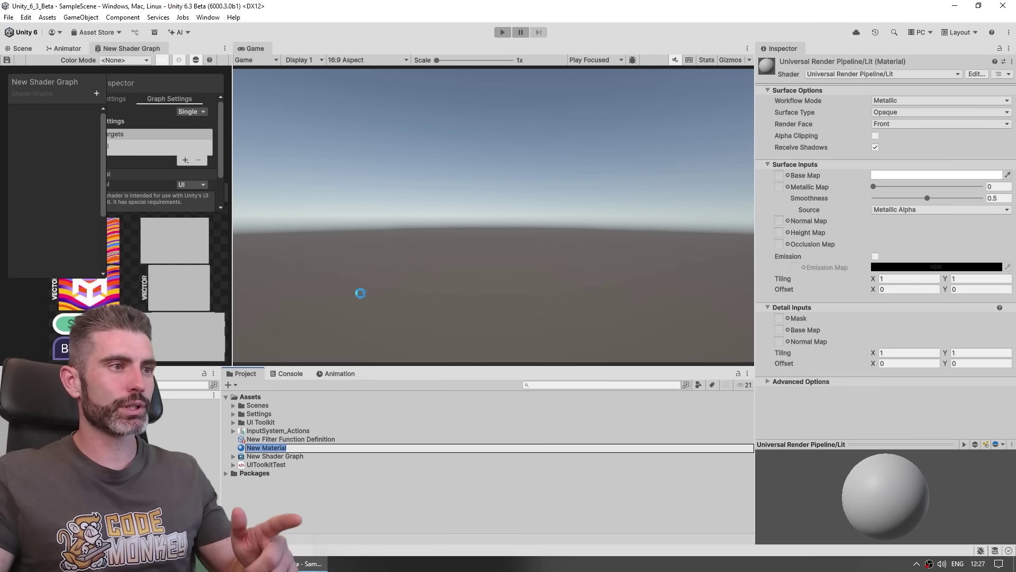
pyautogui.press('Return')
pyautogui.click(846, 75)
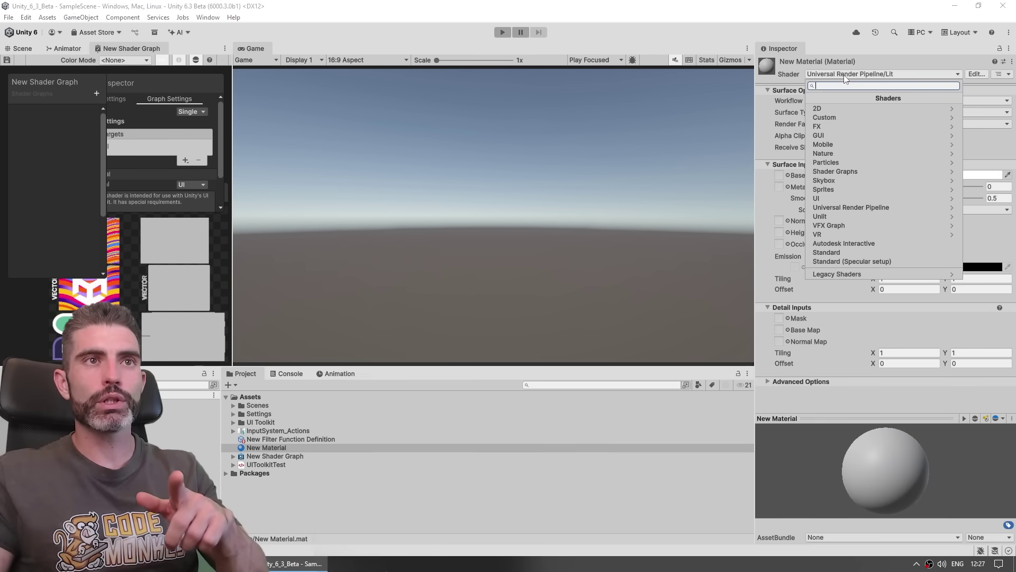
pyautogui.click(846, 208)
pyautogui.click(827, 109)
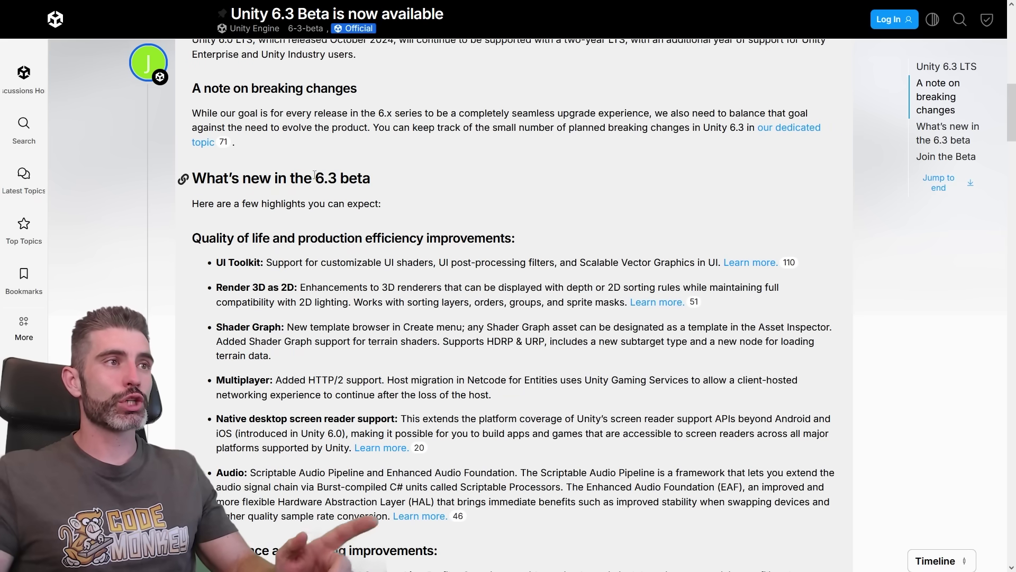
# Step: Return to the Unity 6.3 beta announcement and read the Shader Graph entry about the new template browser
pyautogui.moveTo(313, 179); pyautogui.dragTo(371, 179)
pyautogui.click(224, 329)
pyautogui.moveTo(223, 327); pyautogui.dragTo(393, 323)
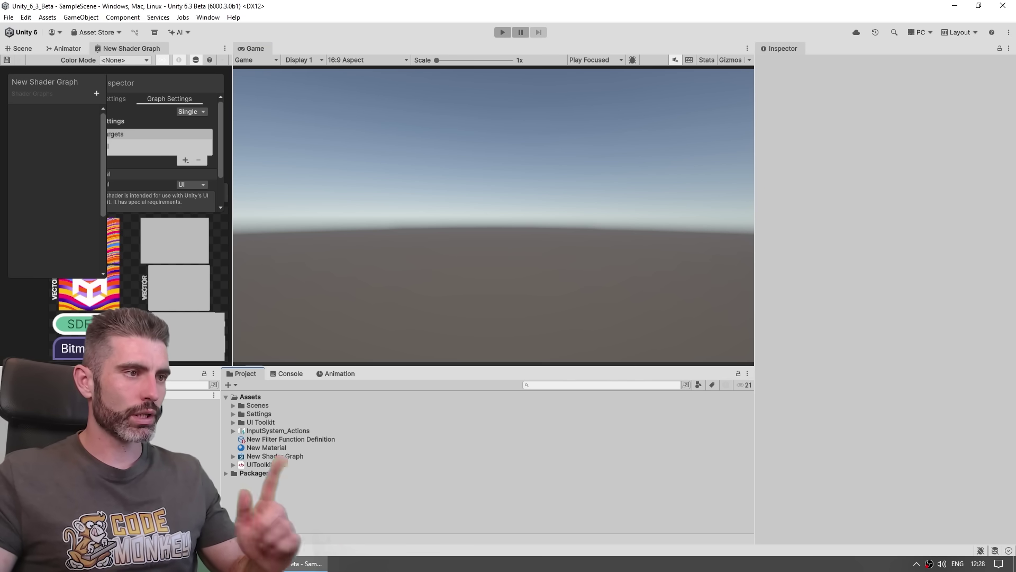
# Step: In the Unity editor, open the template browser for creating a Shader Graph asset in the project and enlarge its window
pyautogui.rightClick(277, 506)
pyautogui.moveTo(318, 206)
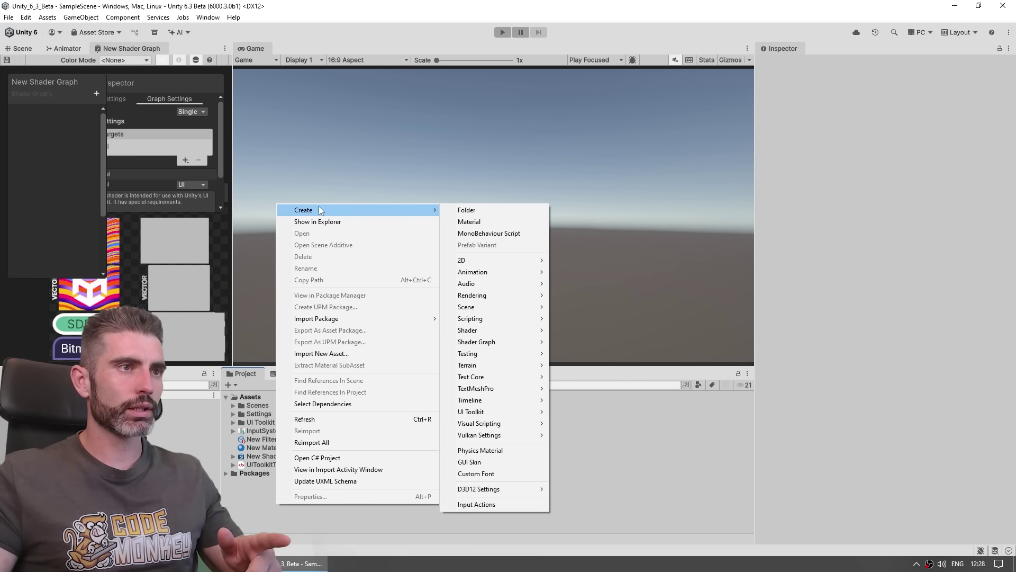
pyautogui.moveTo(492, 341)
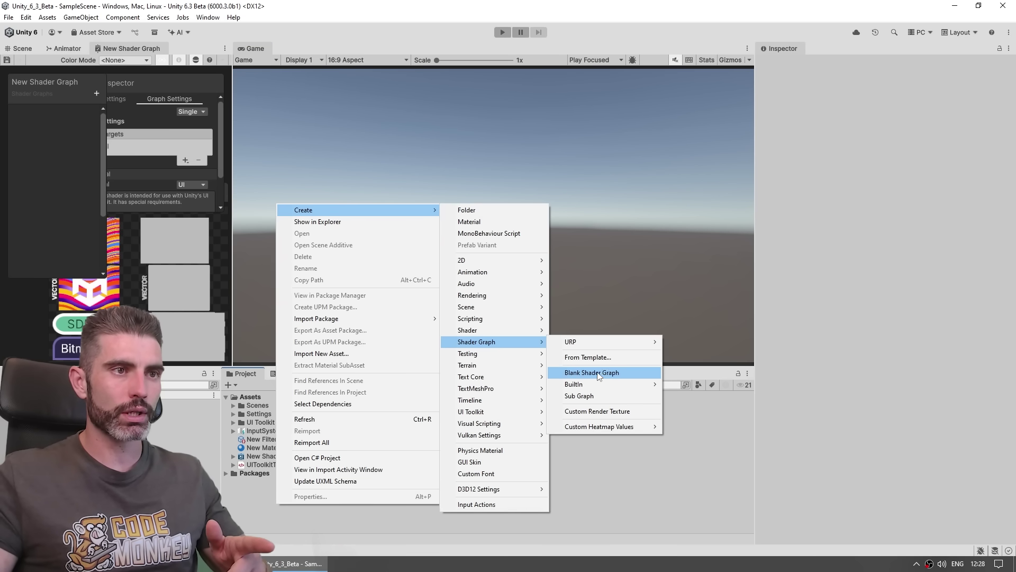
pyautogui.click(602, 358)
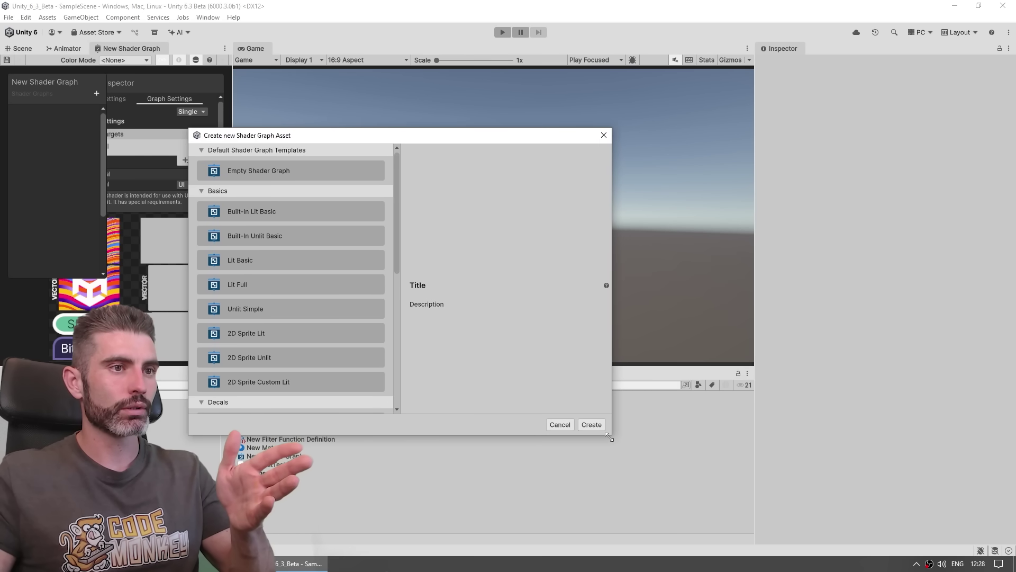
pyautogui.moveTo(609, 438); pyautogui.dragTo(801, 493)
pyautogui.scroll(-3, 256, 315)
pyautogui.scroll(3, 301, 364)
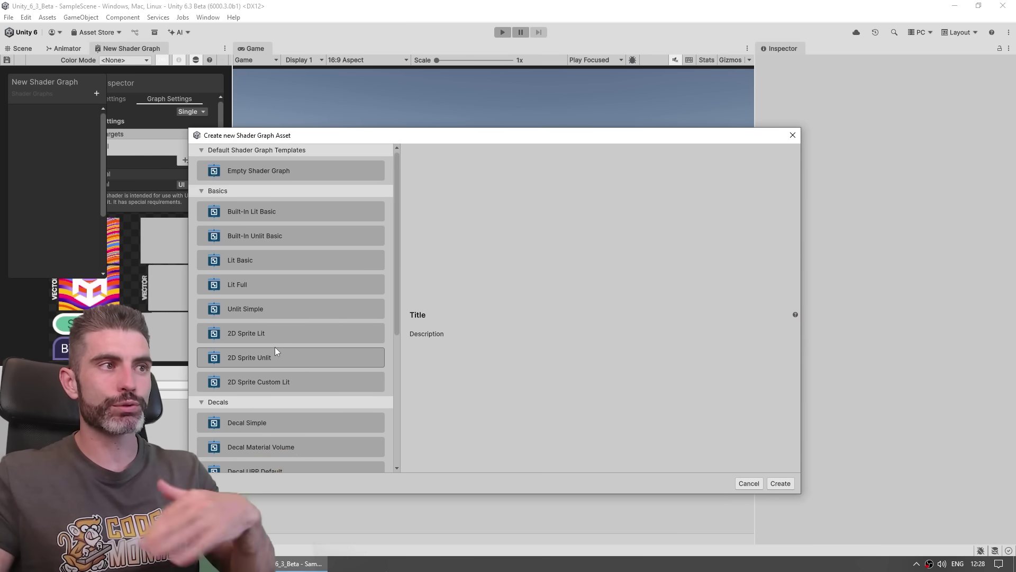
# Step: Preview Shader Graph templates including Empty Shader Graph, Built-In Lit Basic, Lit Basic, Lit Full, 2D Sprite Unlit, Canvas Basic and Decal Simple
pyautogui.click(265, 169)
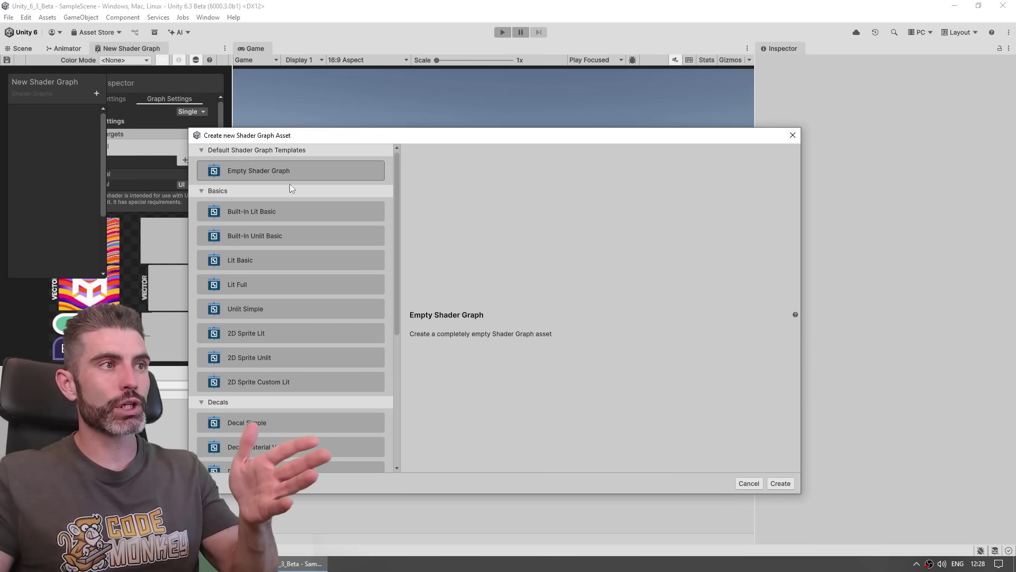
pyautogui.click(280, 211)
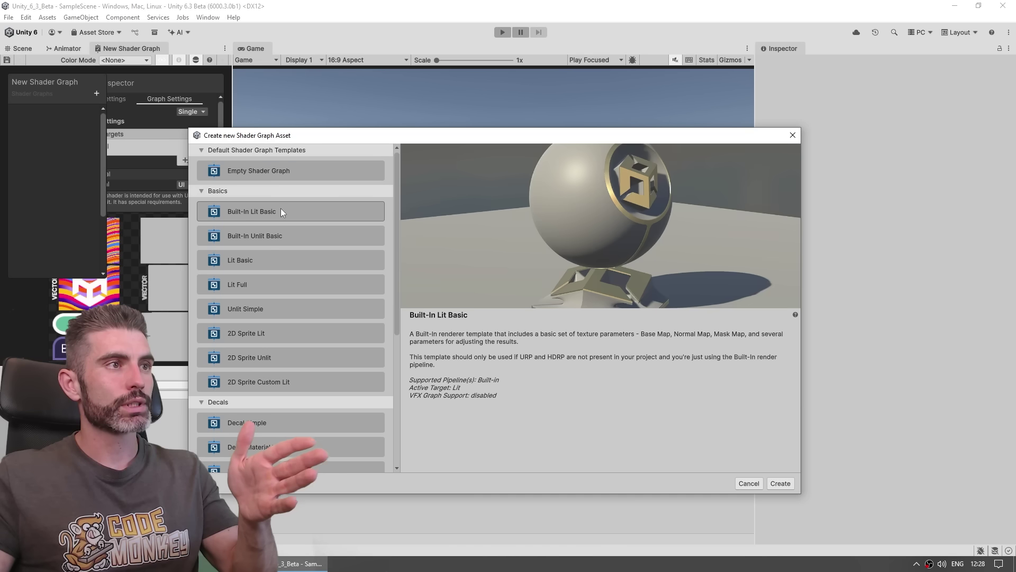
pyautogui.click(238, 266)
pyautogui.click(265, 282)
pyautogui.click(257, 358)
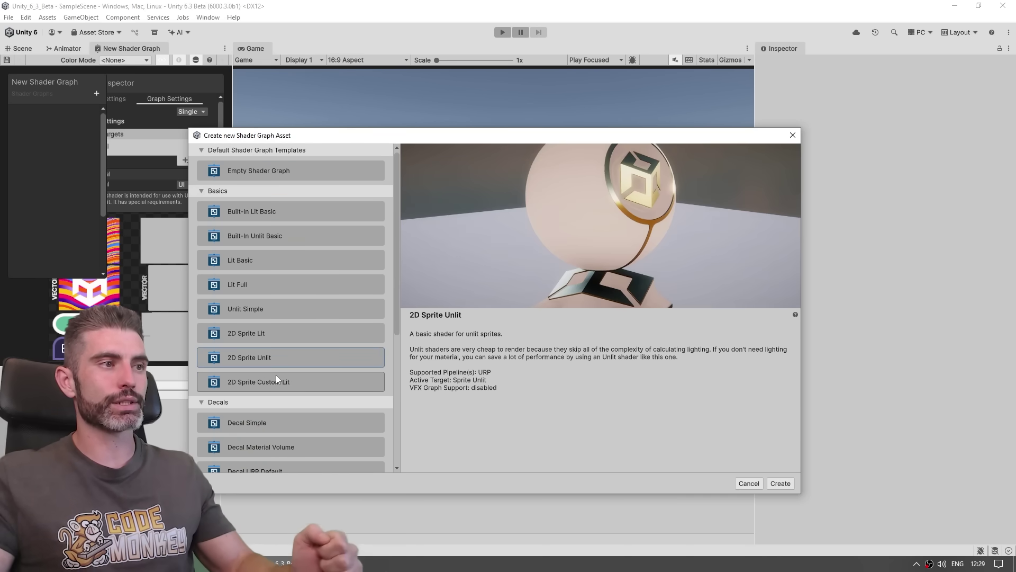
pyautogui.scroll(-5, 288, 329)
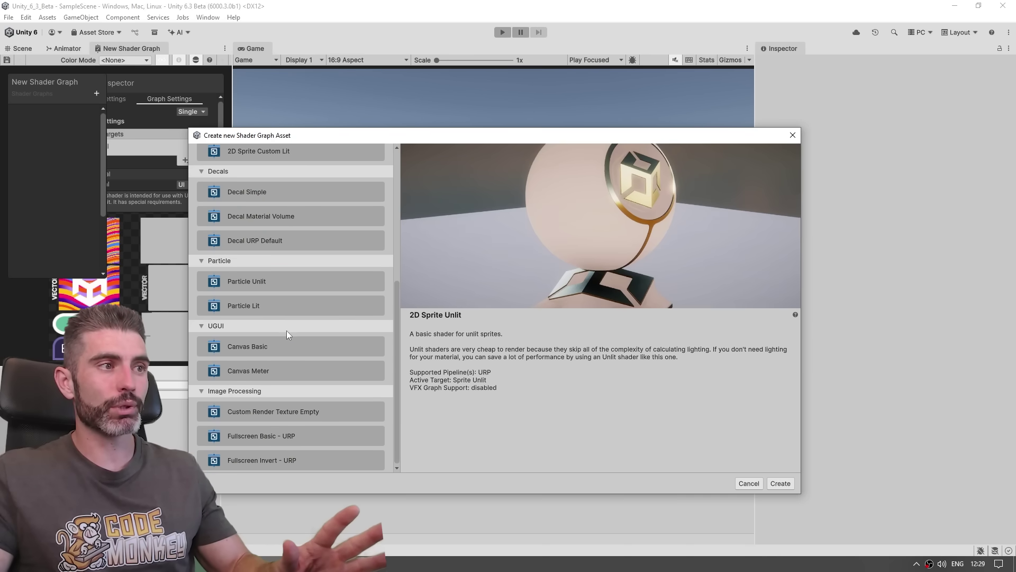
pyautogui.click(281, 345)
pyautogui.scroll(5, 265, 338)
pyautogui.click(241, 171)
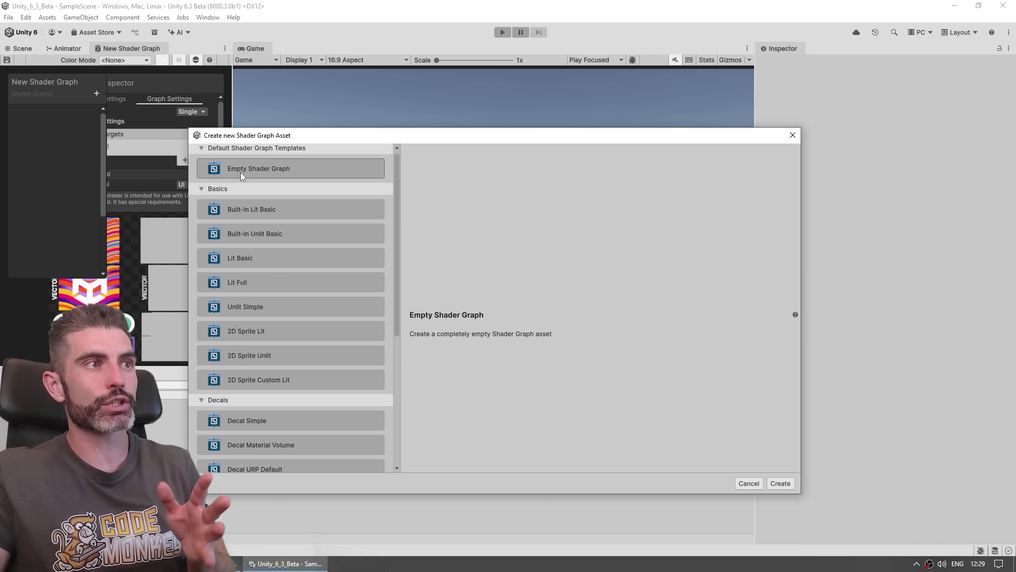
pyautogui.scroll(-3, 271, 261)
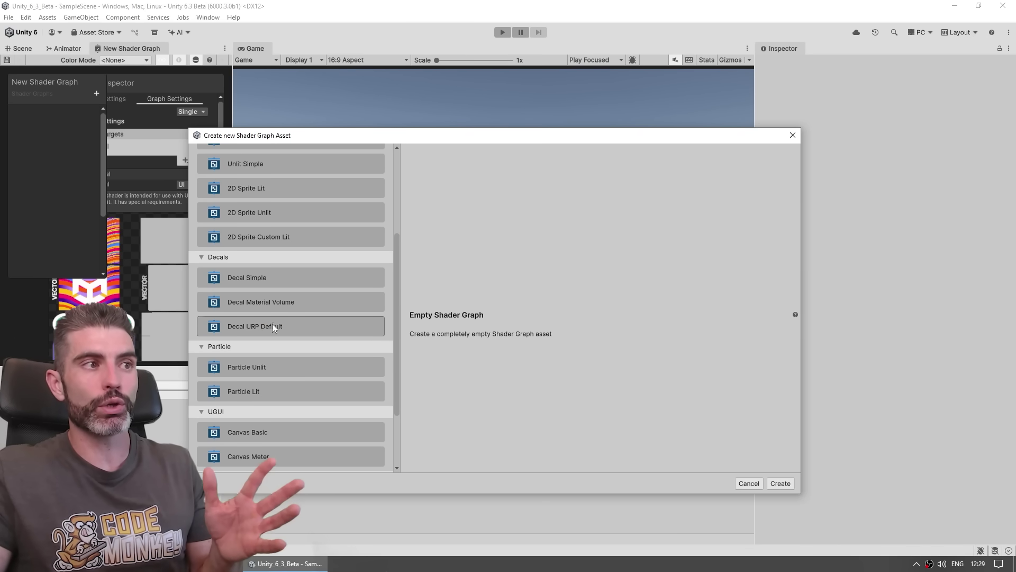
pyautogui.click(239, 277)
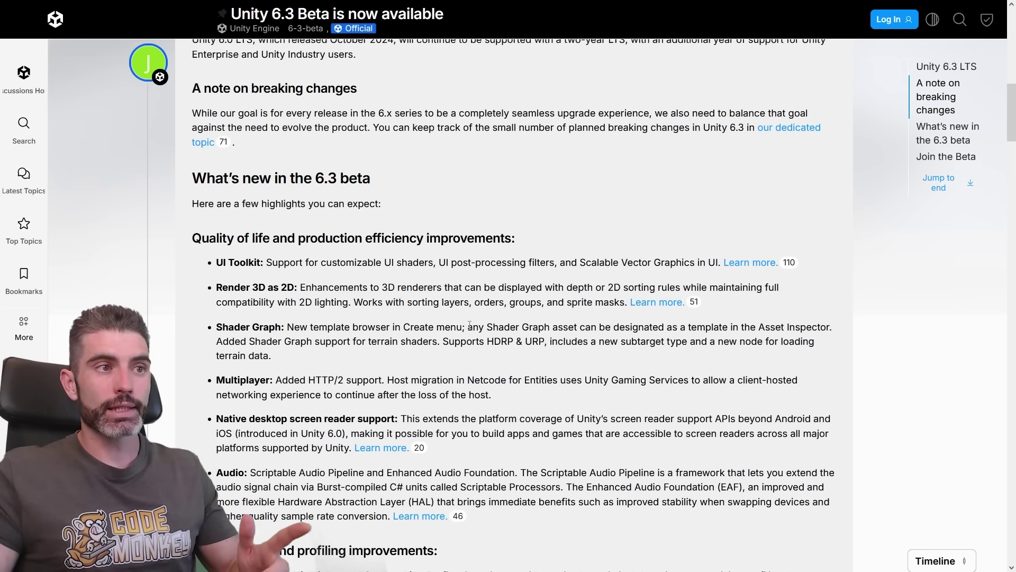
# Step: Return to the Unity 6.3 beta announcement and read about designating Shader Graph assets as templates and supporting terrain shaders
pyautogui.moveTo(468, 327); pyautogui.dragTo(830, 324)
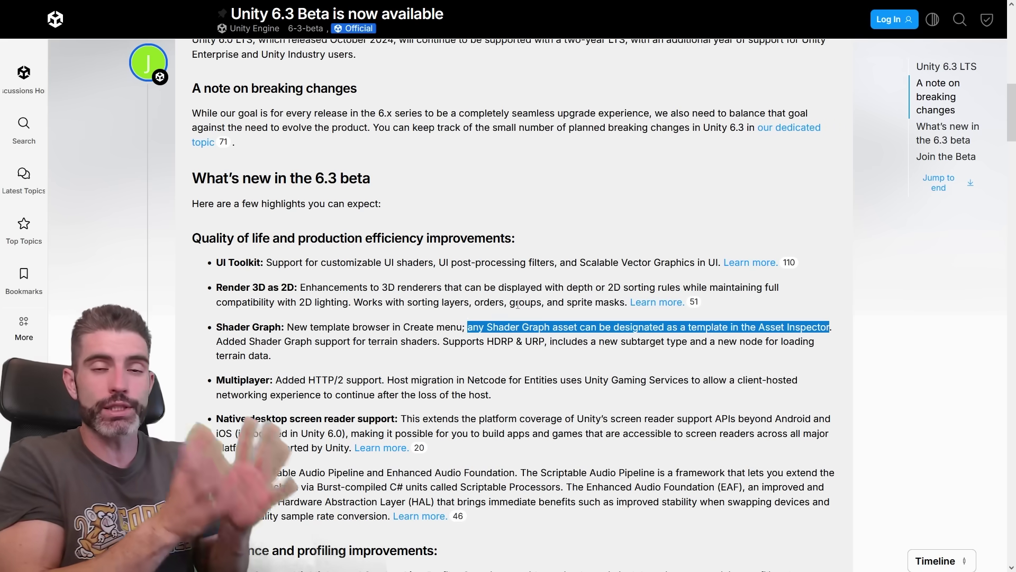
pyautogui.click(405, 317)
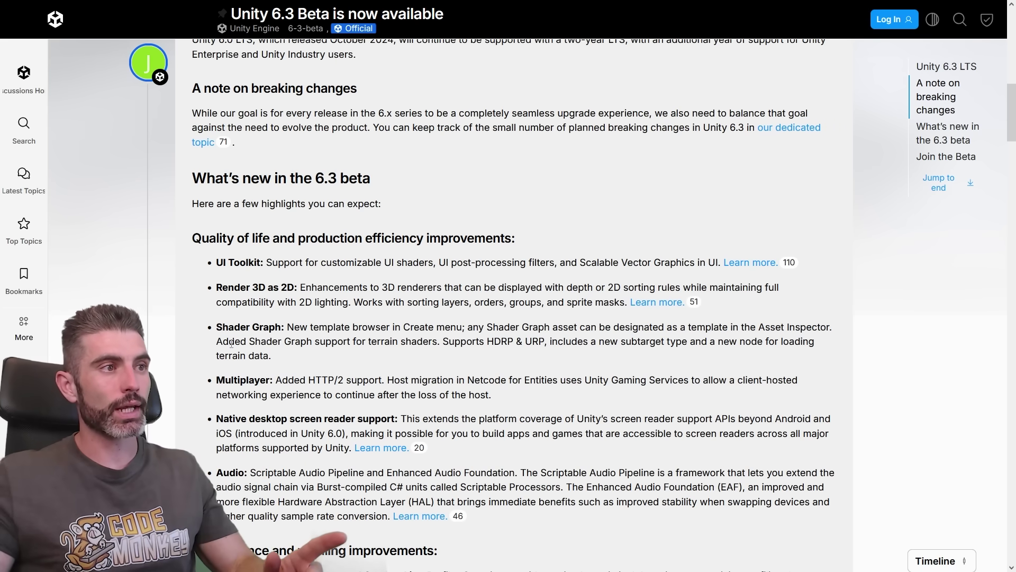
pyautogui.moveTo(231, 344); pyautogui.dragTo(429, 341)
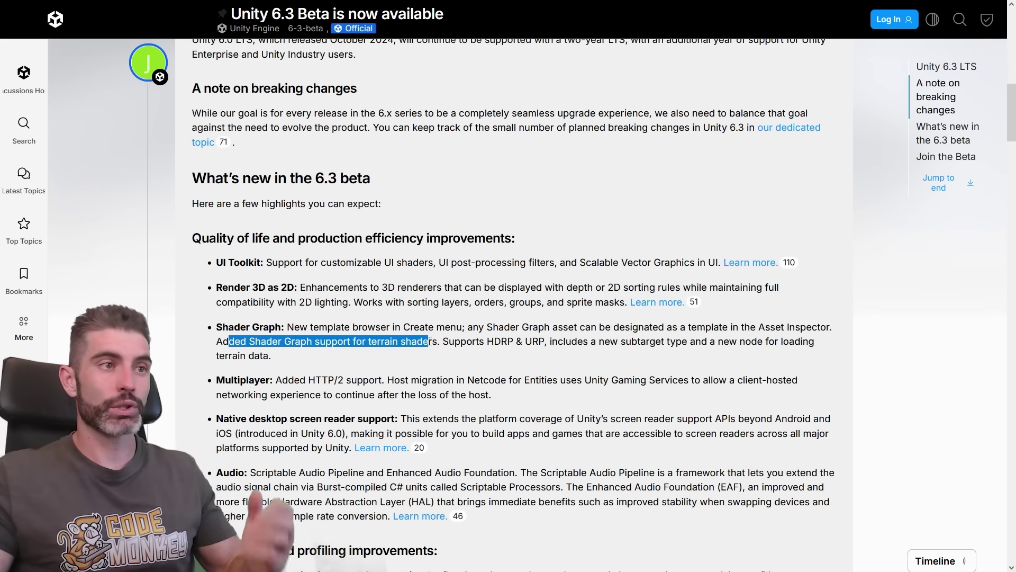
pyautogui.moveTo(449, 341); pyautogui.dragTo(723, 368)
pyautogui.click(684, 360)
pyautogui.scroll(-1, 226, 302)
# Step: Read the Multiplayer entry's HTTP/2 support note and check the Google results for "HTTP/2 vs http1"
pyautogui.doubleClick(240, 303)
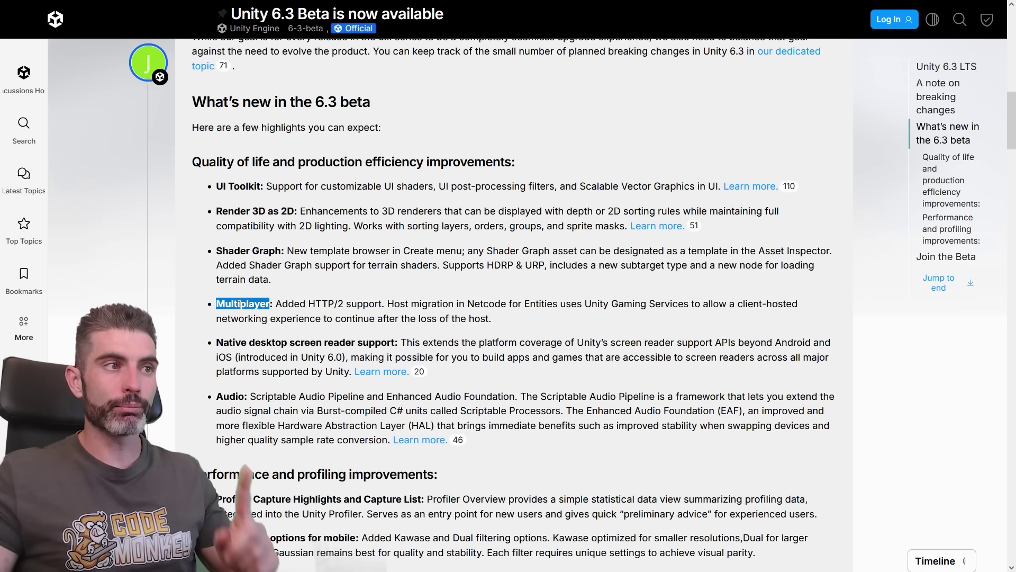
pyautogui.moveTo(288, 304); pyautogui.dragTo(359, 307)
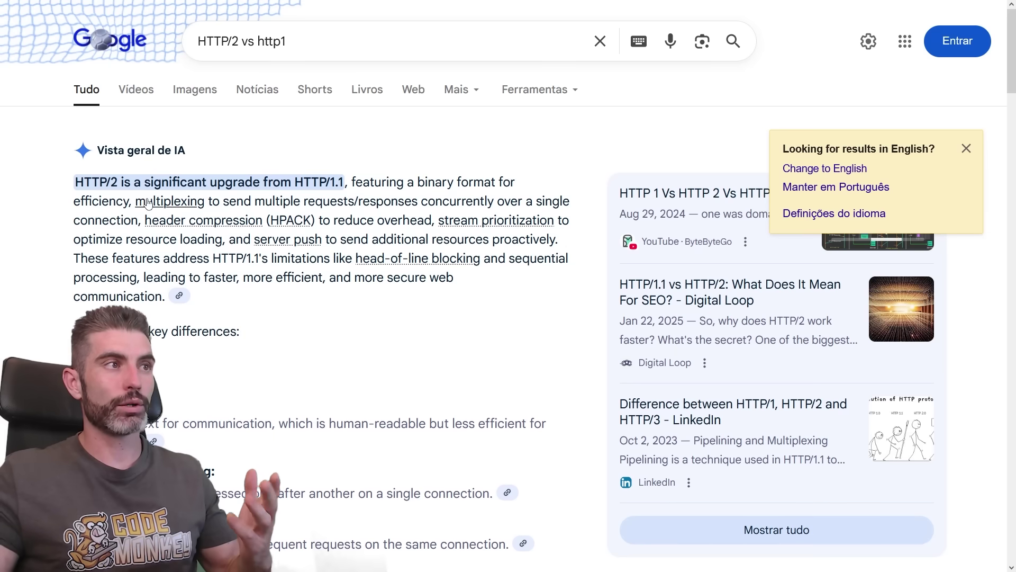
pyautogui.moveTo(142, 181); pyautogui.dragTo(261, 182)
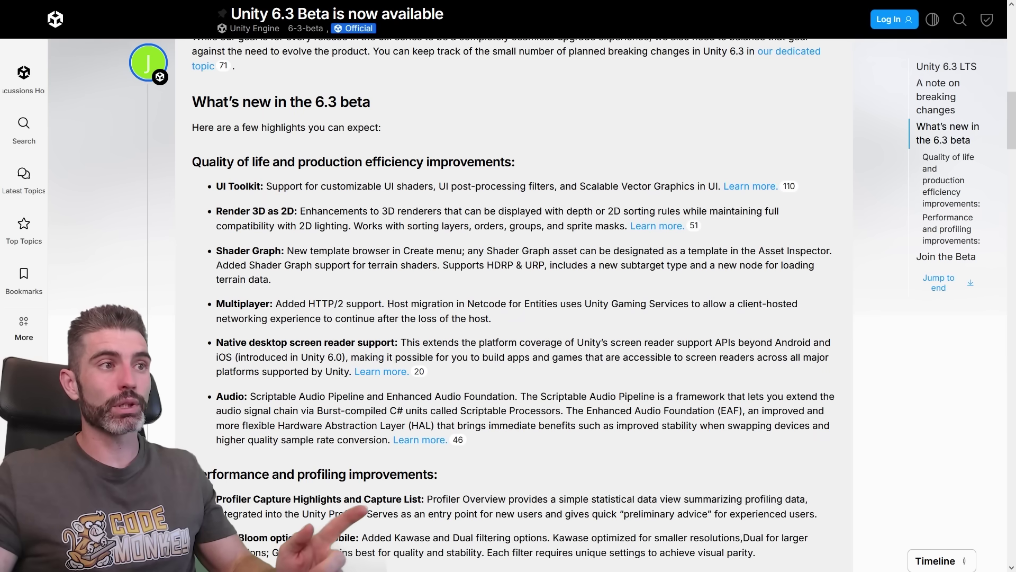
# Step: Return to the announcement's Multiplayer entry and read about host migration in Netcode for Entities
pyautogui.moveTo(387, 304); pyautogui.dragTo(558, 306)
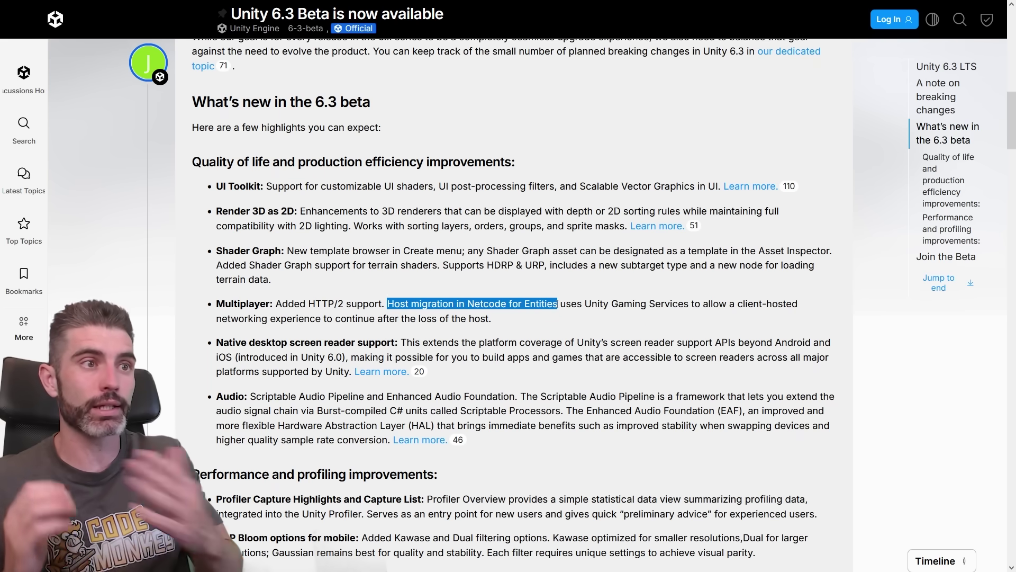
pyautogui.click(443, 318)
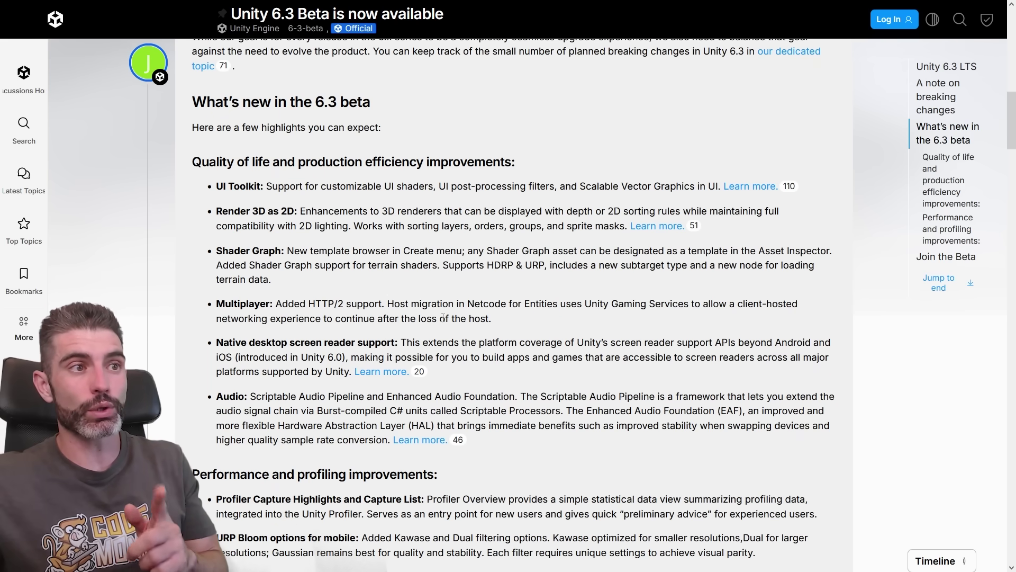
pyautogui.moveTo(458, 304); pyautogui.dragTo(565, 303)
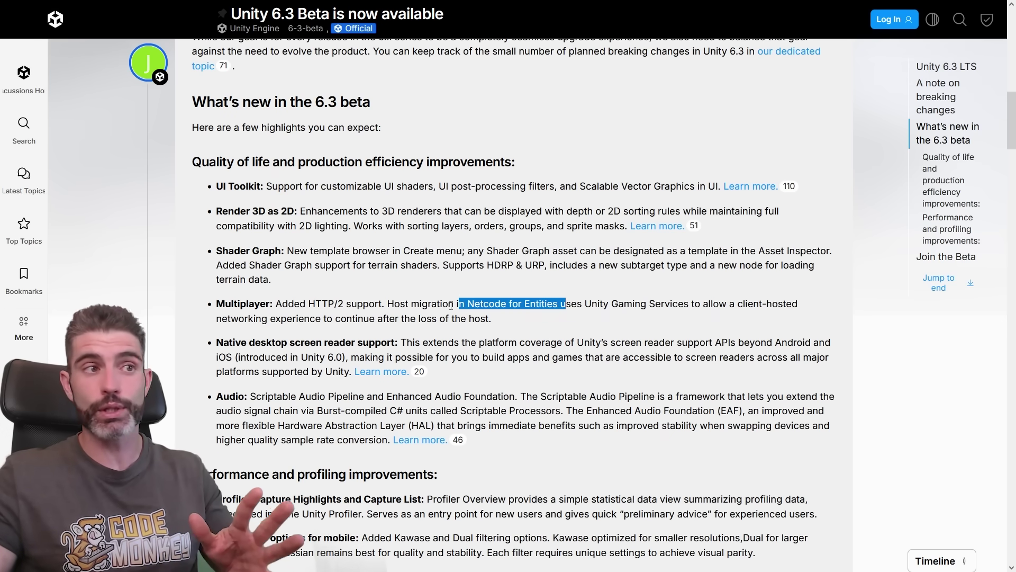
pyautogui.moveTo(467, 305); pyautogui.dragTo(560, 305)
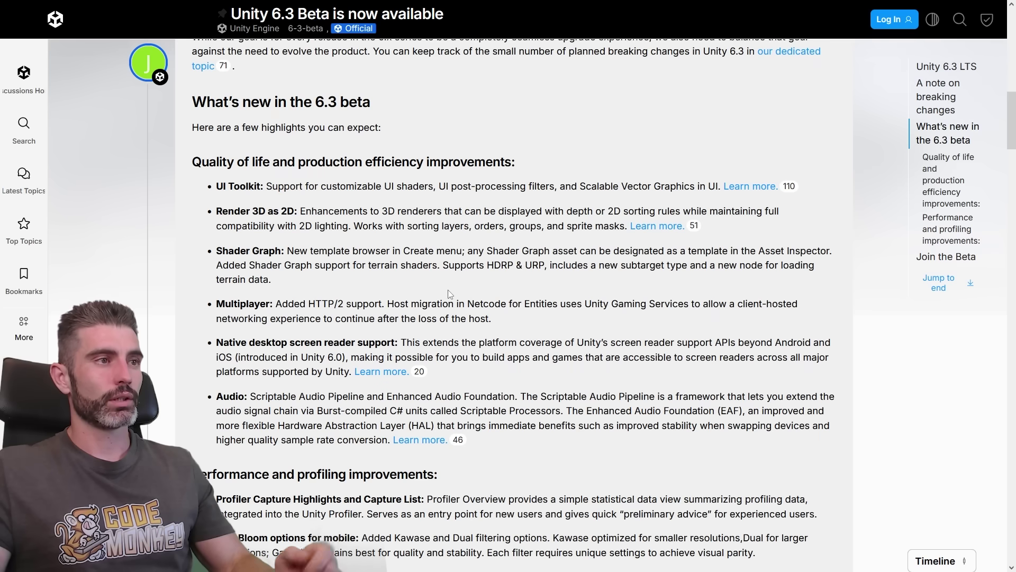
# Step: Read the Native desktop screen reader support entry under the announcement's 6.3 beta highlights
pyautogui.moveTo(370, 102); pyautogui.dragTo(312, 102)
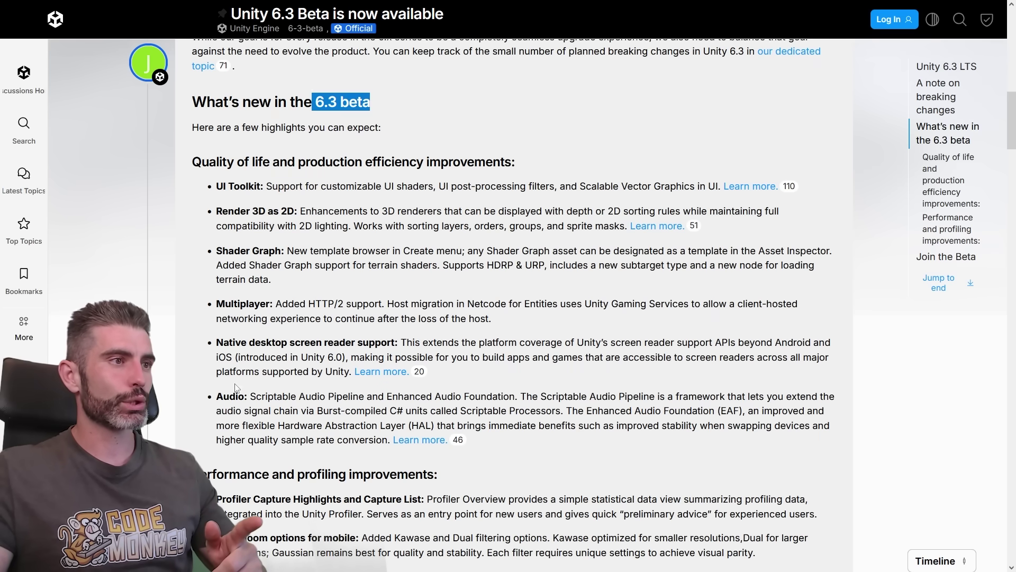
pyautogui.moveTo(217, 343); pyautogui.dragTo(401, 342)
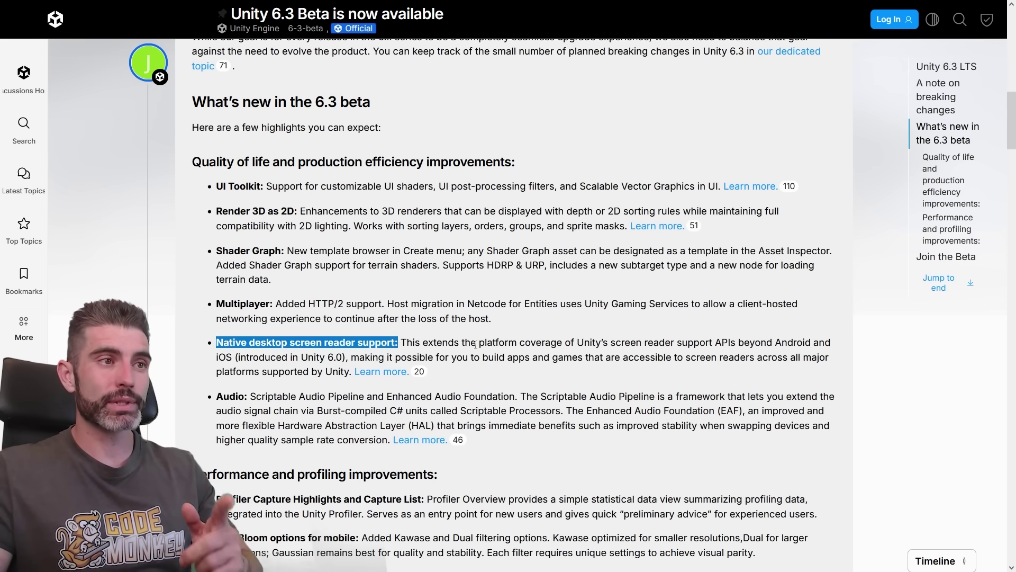
pyautogui.moveTo(437, 343); pyautogui.dragTo(360, 358)
pyautogui.click(362, 362)
pyautogui.moveTo(462, 363); pyautogui.dragTo(653, 359)
pyautogui.moveTo(747, 357); pyautogui.dragTo(334, 372)
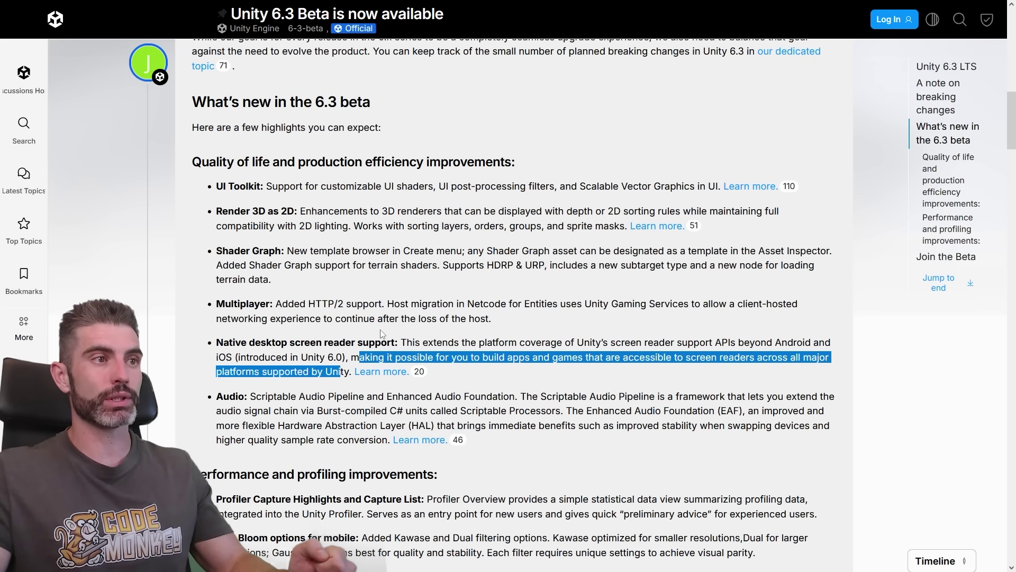
# Step: Open the detailed post on native desktop screen reader support and read about Narrator, VoiceOver and TalkBack compatibility through a single set of APIs
pyautogui.click(381, 371)
pyautogui.moveTo(572, 256); pyautogui.dragTo(782, 261)
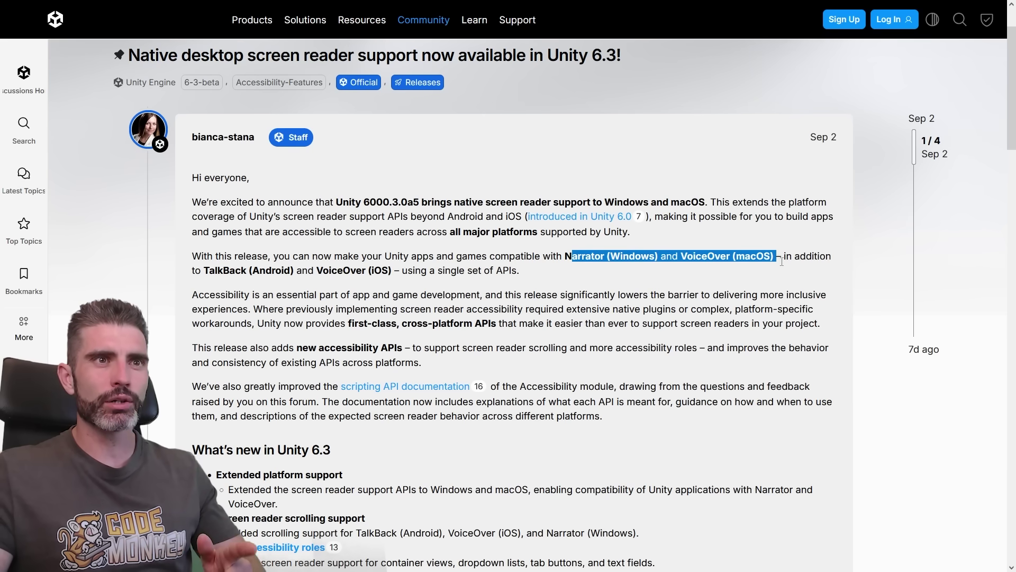
pyautogui.moveTo(238, 270); pyautogui.dragTo(389, 270)
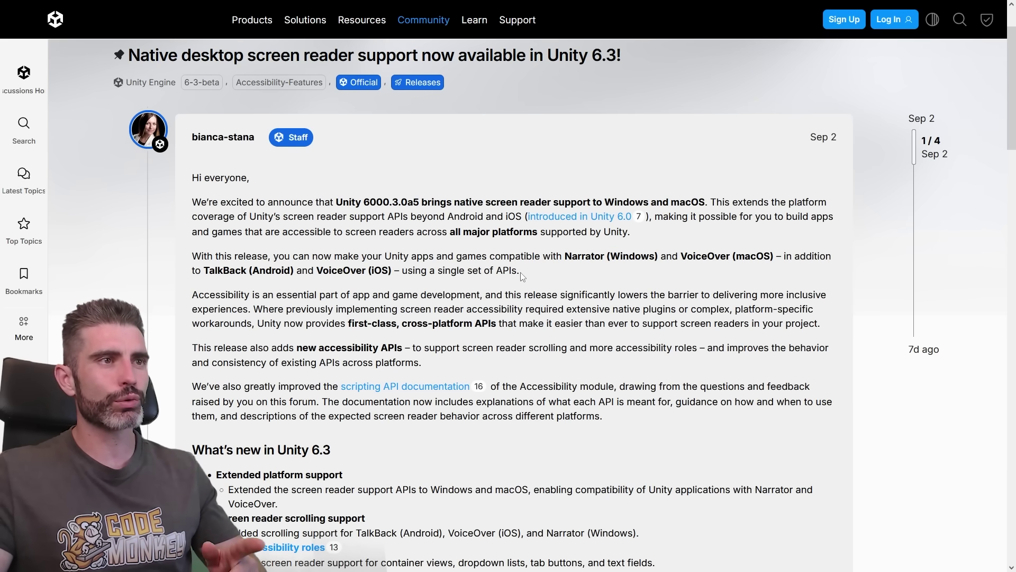
pyautogui.tripleClick(523, 273)
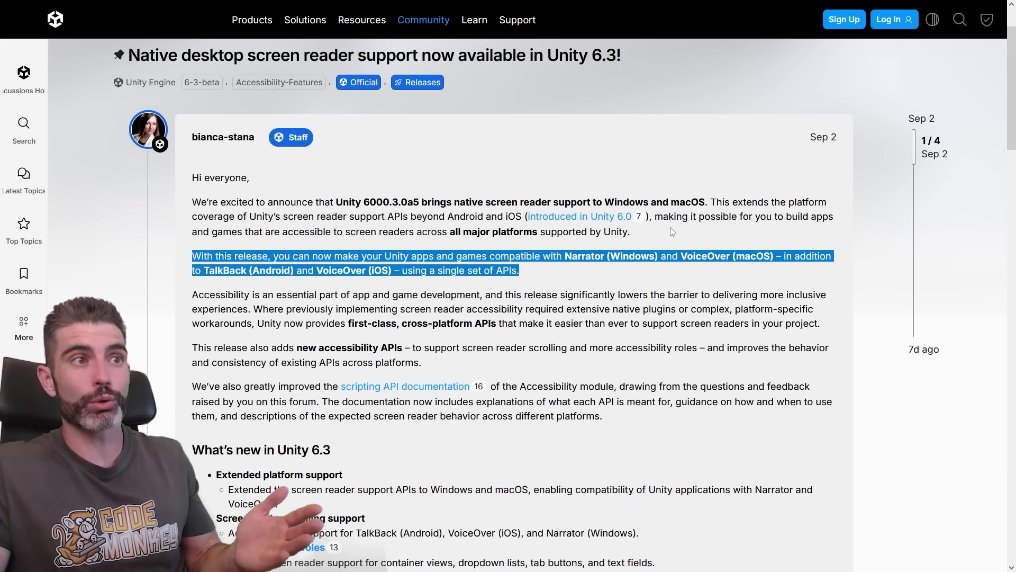
pyautogui.moveTo(437, 270); pyautogui.dragTo(547, 276)
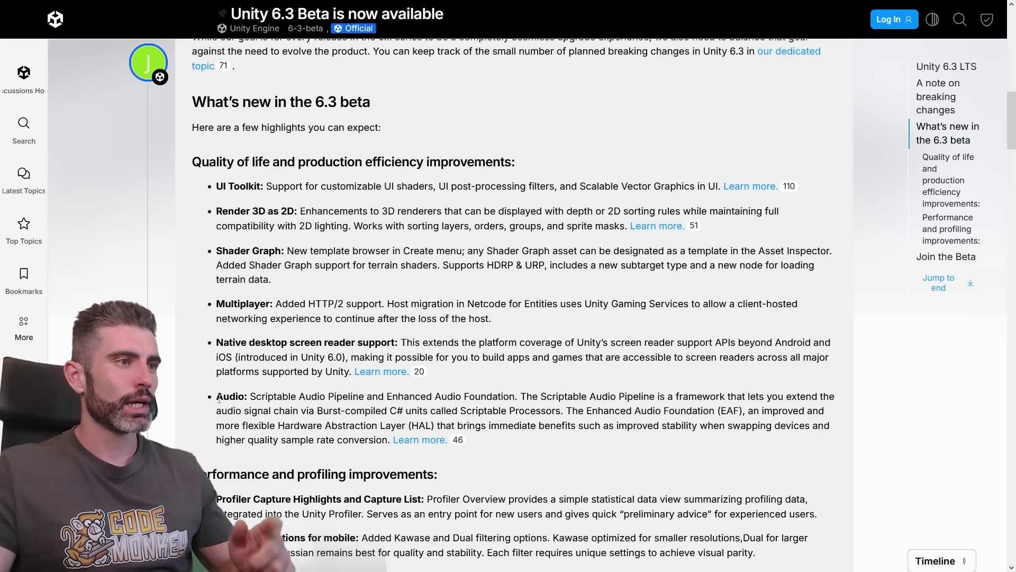
# Step: Read the announcement's Audio entry on the Scriptable Audio Pipeline, Enhanced Audio Foundation and Hardware Abstraction Layer
pyautogui.doubleClick(233, 397)
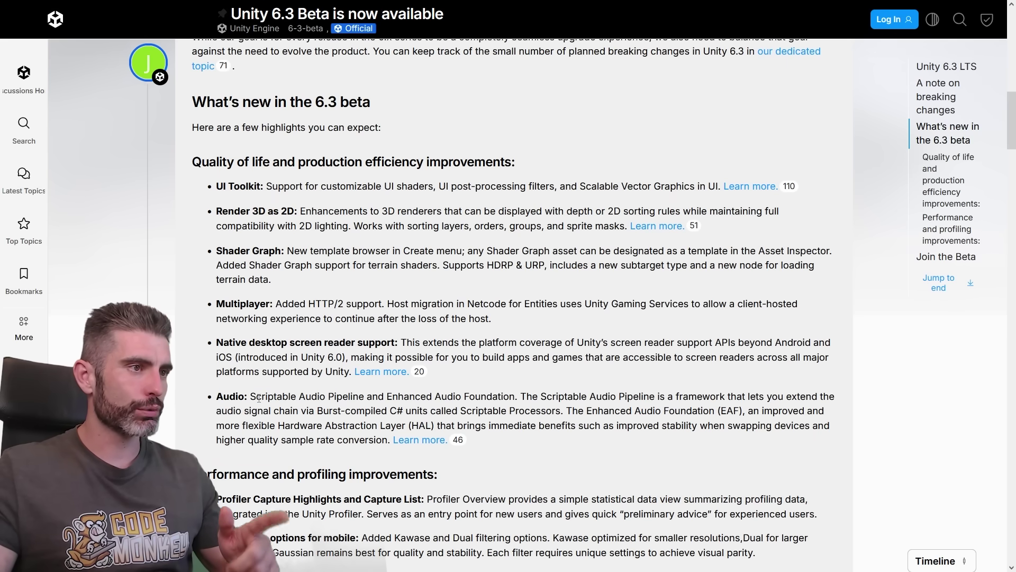
pyautogui.moveTo(256, 398); pyautogui.dragTo(504, 397)
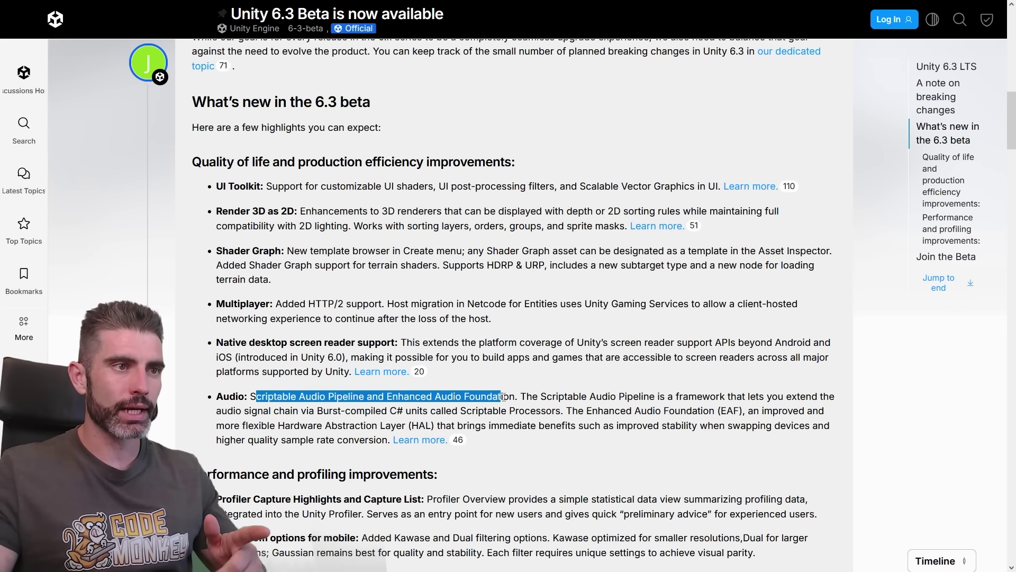
pyautogui.moveTo(657, 397); pyautogui.dragTo(243, 411)
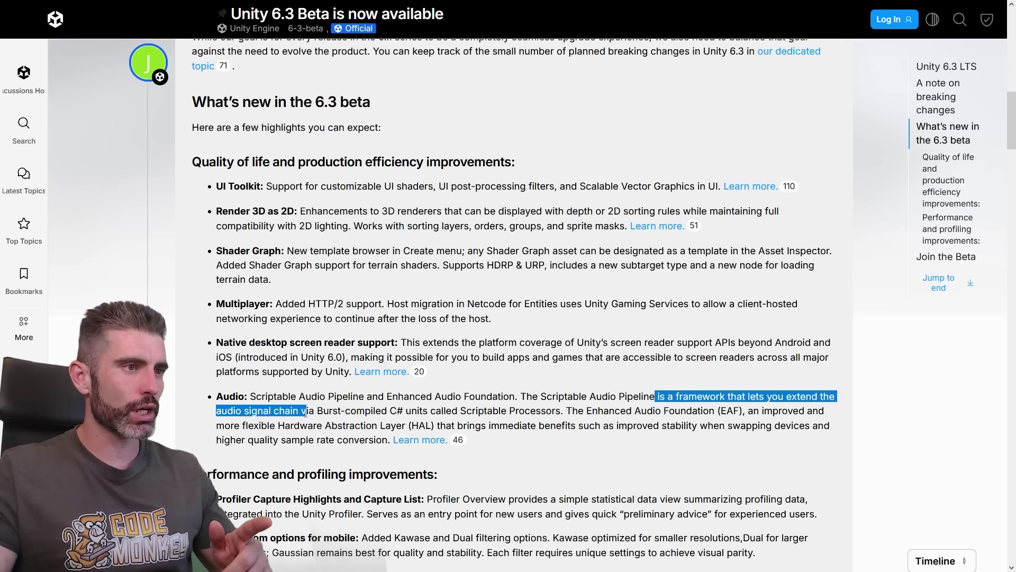
pyautogui.moveTo(306, 412); pyautogui.dragTo(369, 412)
pyautogui.moveTo(437, 412); pyautogui.dragTo(212, 426)
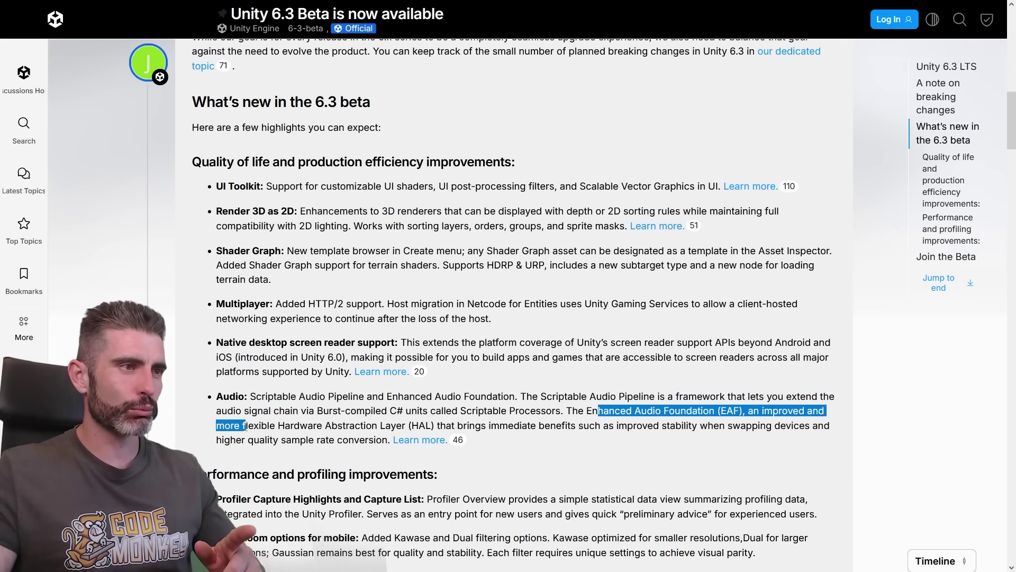
pyautogui.moveTo(276, 428); pyautogui.dragTo(365, 429)
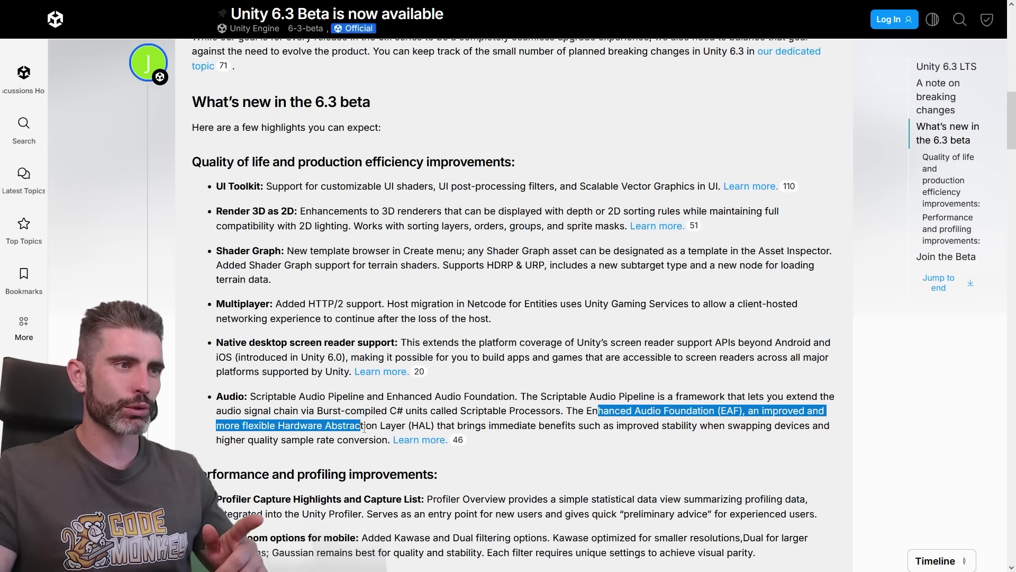
pyautogui.moveTo(437, 422); pyautogui.dragTo(435, 445)
# Step: Open the detailed "Audio status update Q3 2025" post and read its Quality Focus and New improvements sections
pyautogui.click(435, 440)
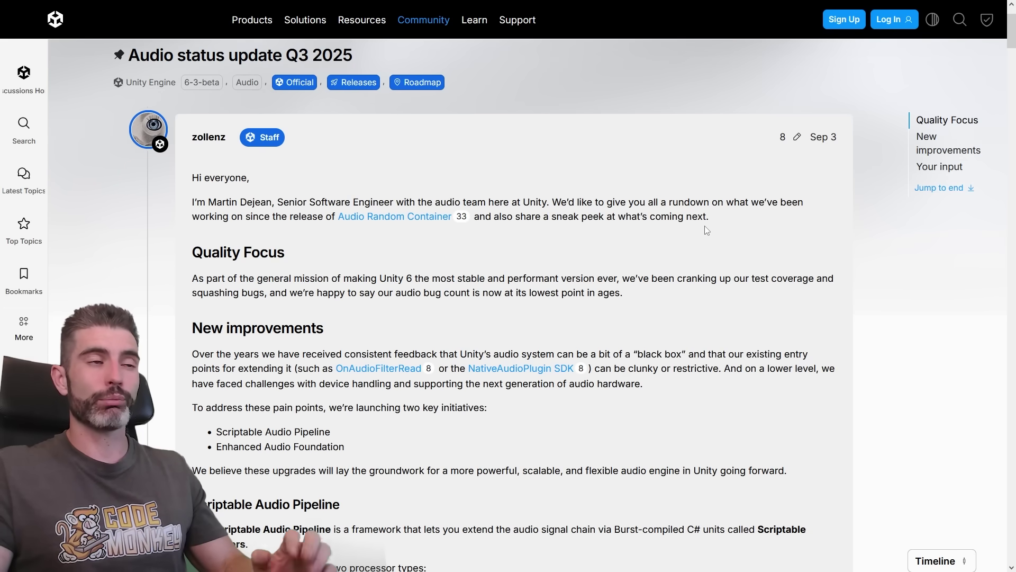
pyautogui.scroll(-2, 655, 246)
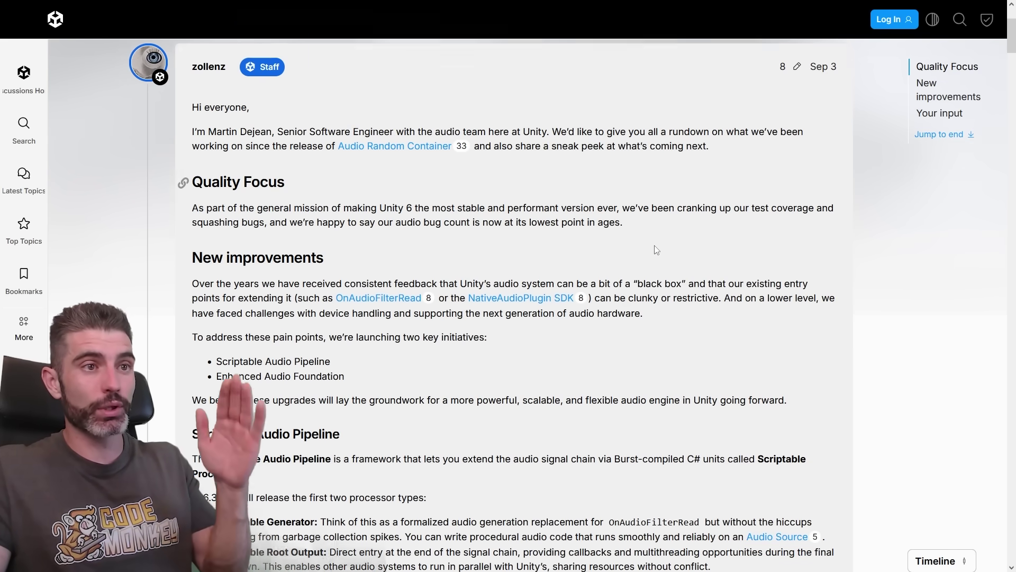
pyautogui.scroll(4, 679, 402)
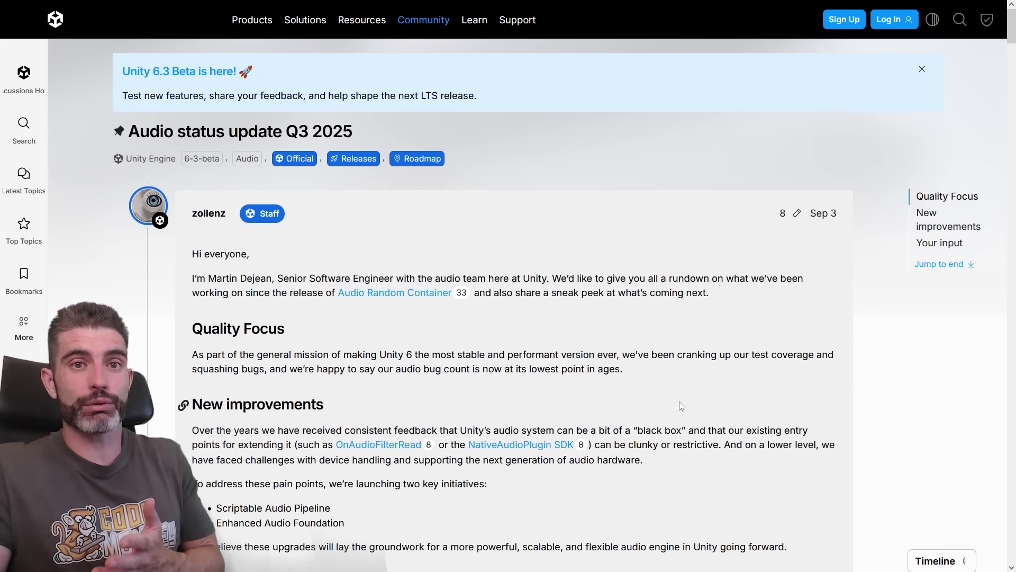
pyautogui.scroll(-3, 662, 382)
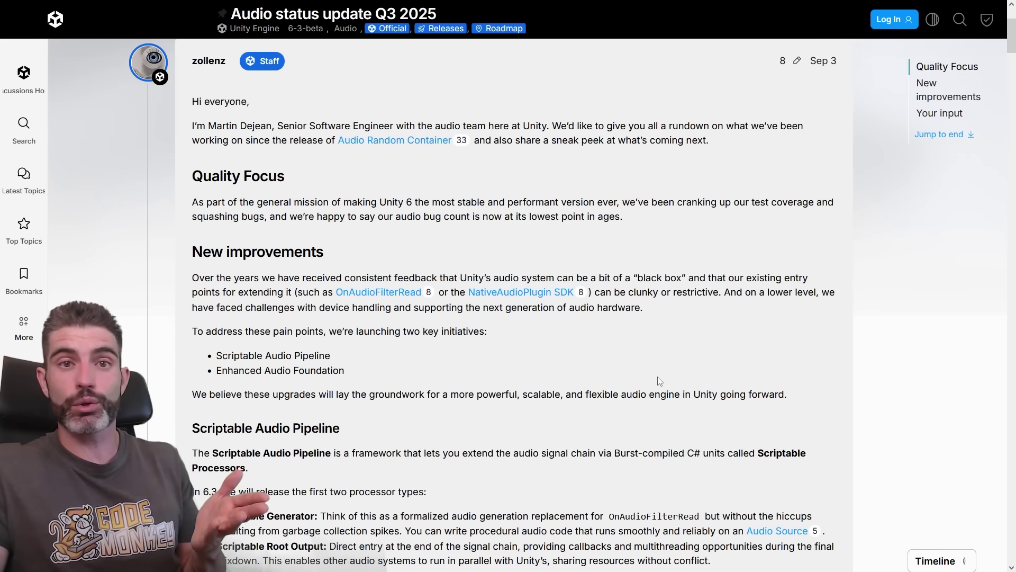
pyautogui.scroll(-2, 659, 382)
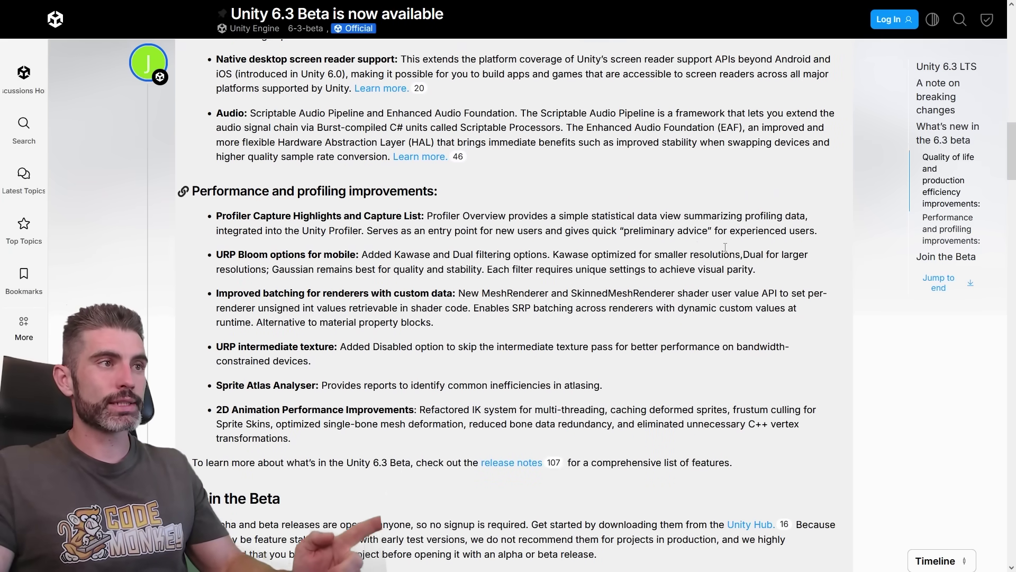
# Step: Return to the beta announcement and read the Profiler Capture Highlights and Capture List entry under performance and profiling improvements
pyautogui.scroll(-1, 261, 152)
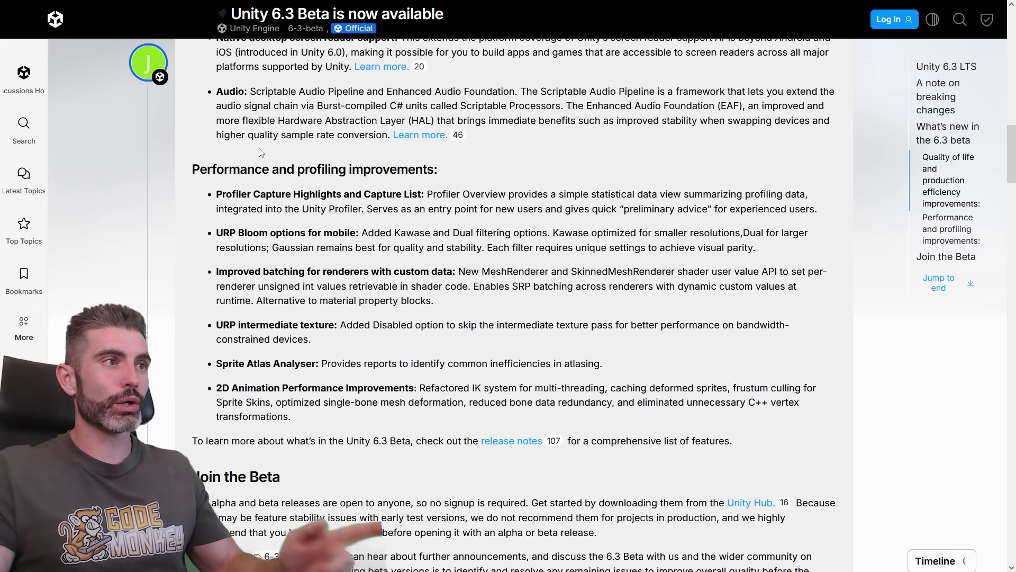
pyautogui.moveTo(194, 170); pyautogui.dragTo(817, 197)
pyautogui.click(503, 172)
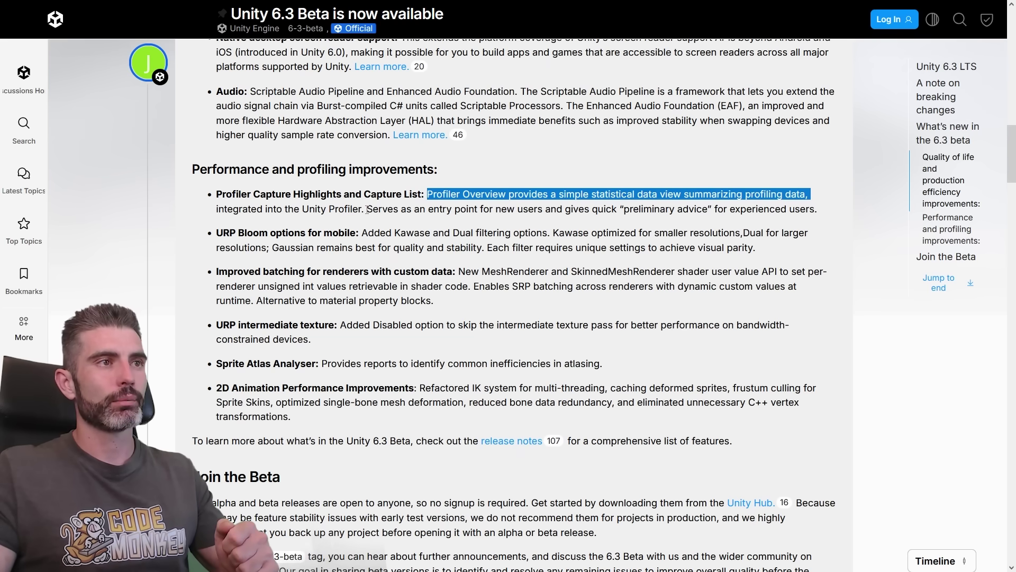
pyautogui.moveTo(368, 210); pyautogui.dragTo(818, 209)
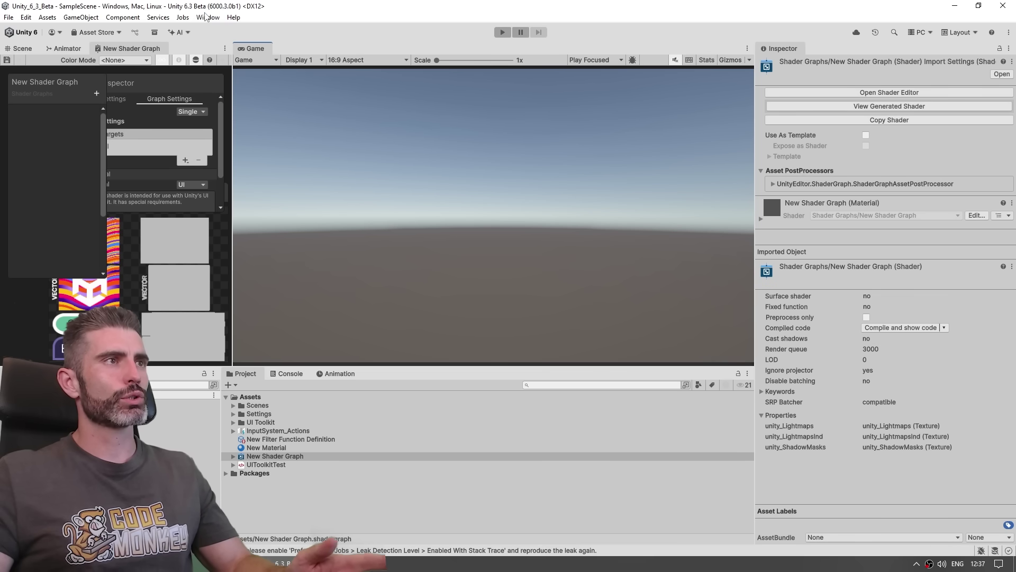
# Step: Switch to the Unity 6.3 editor, open the Profiler window and start Play mode to record profiling data
pyautogui.click(208, 17)
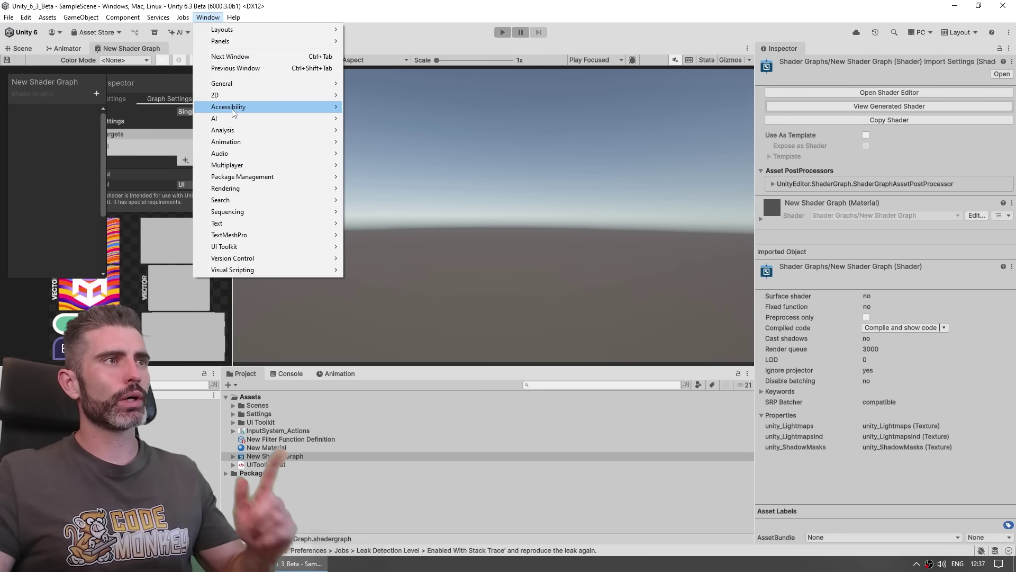
pyautogui.moveTo(223, 130)
pyautogui.click(398, 131)
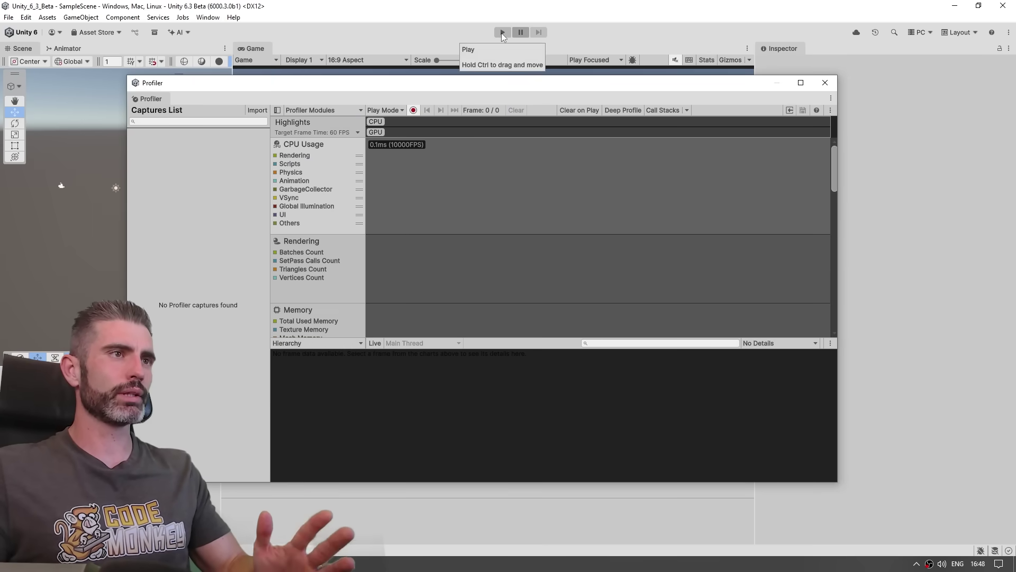
pyautogui.click(503, 33)
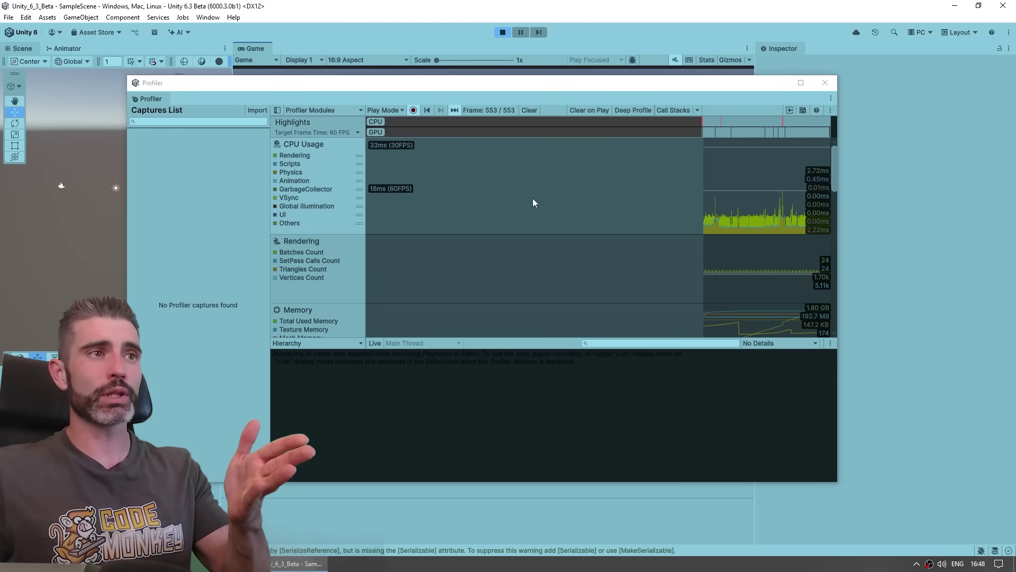
# Step: Save three profiler captures from the running session into the Captures List, cancelling the prompt to load the first one
pyautogui.click(802, 111)
pyautogui.click(164, 158)
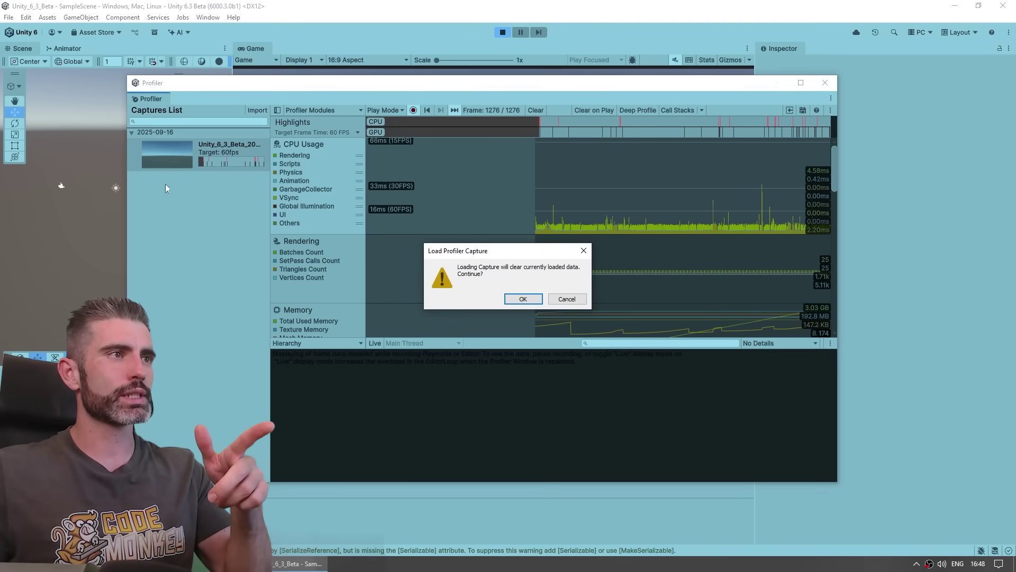
pyautogui.click(567, 299)
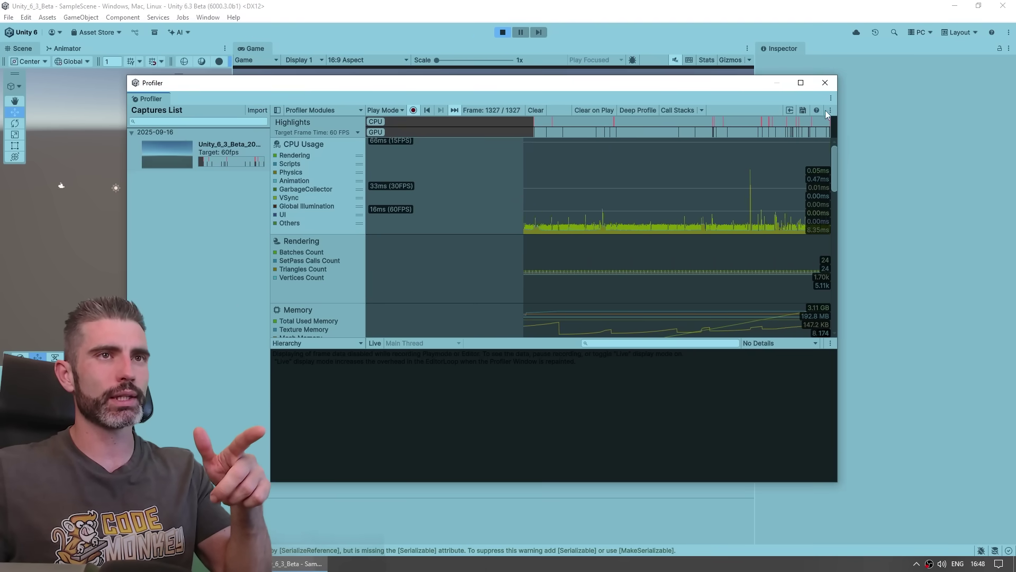
pyautogui.click(803, 112)
pyautogui.click(804, 111)
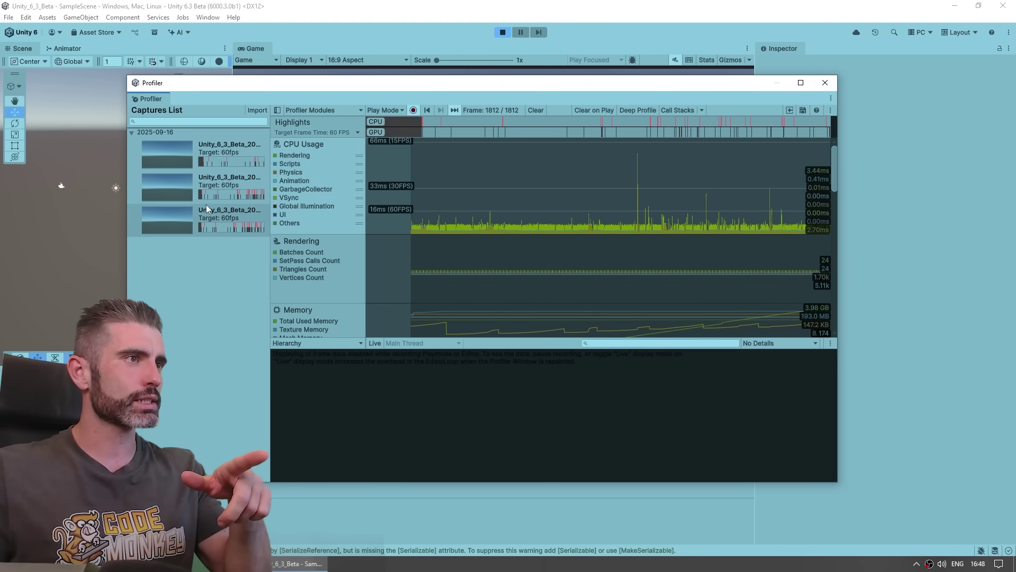
# Step: Stop Play mode and load the first capture in the Captures List, replacing the currently loaded profiler data
pyautogui.hotkey('ctrl', 'p')
pyautogui.click(183, 159)
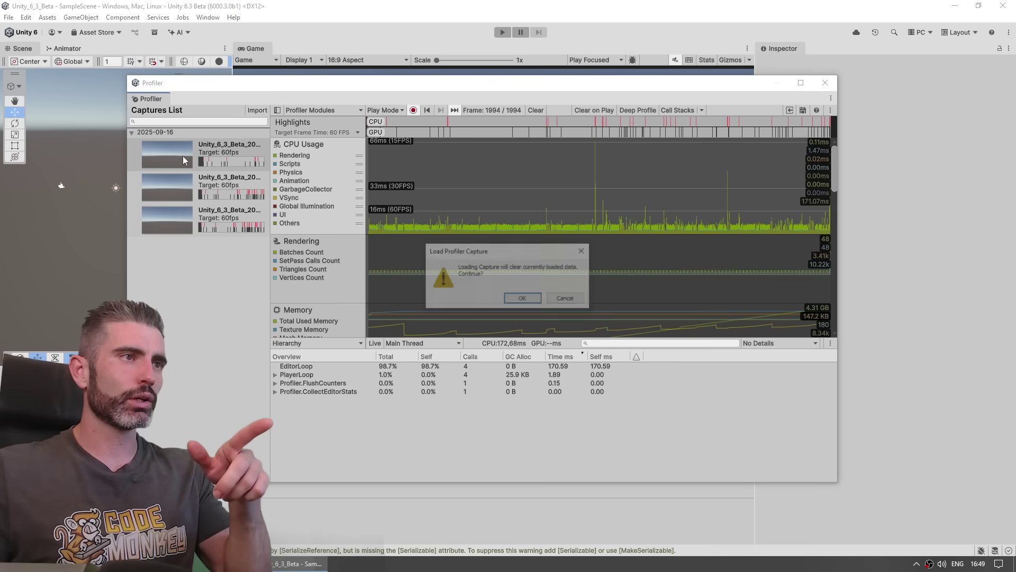
pyautogui.click(522, 298)
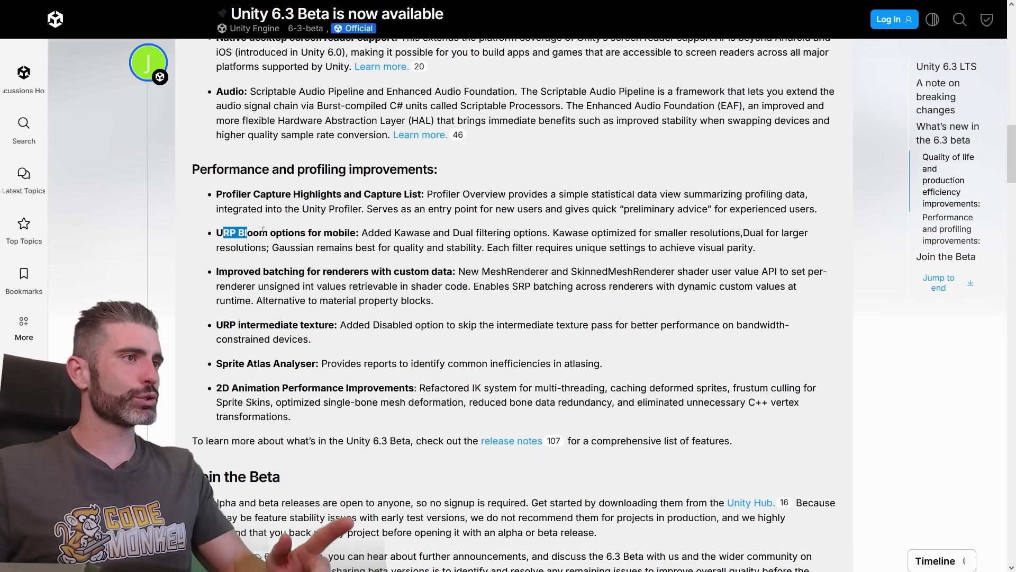
# Step: Return to the beta announcement and read the entries on URP Bloom options for mobile and improved batching for renderers with custom data
pyautogui.moveTo(263, 231); pyautogui.dragTo(761, 231)
pyautogui.click(648, 236)
pyautogui.moveTo(648, 236); pyautogui.dragTo(750, 233)
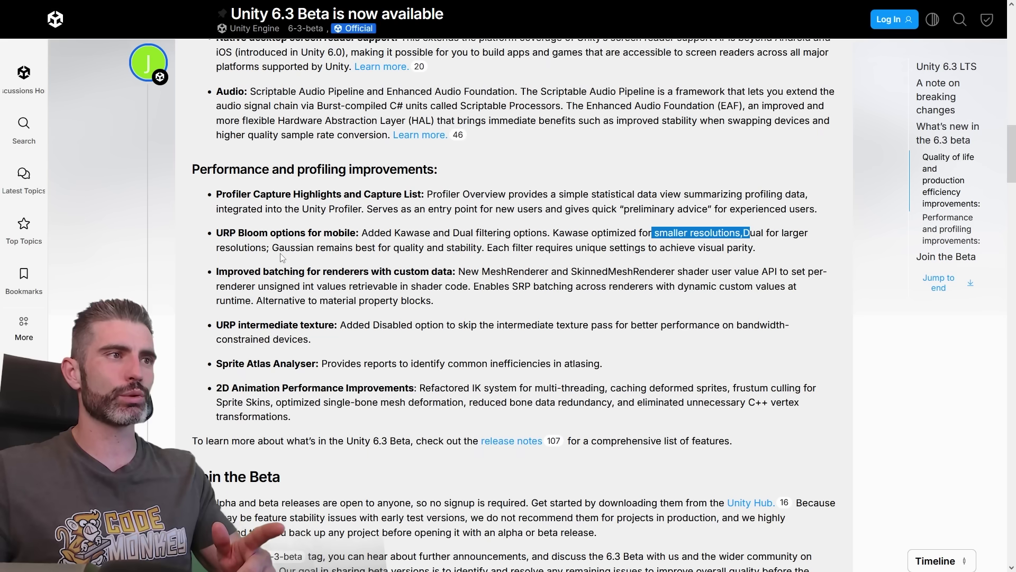
pyautogui.moveTo(228, 271); pyautogui.dragTo(437, 301)
pyautogui.click(454, 301)
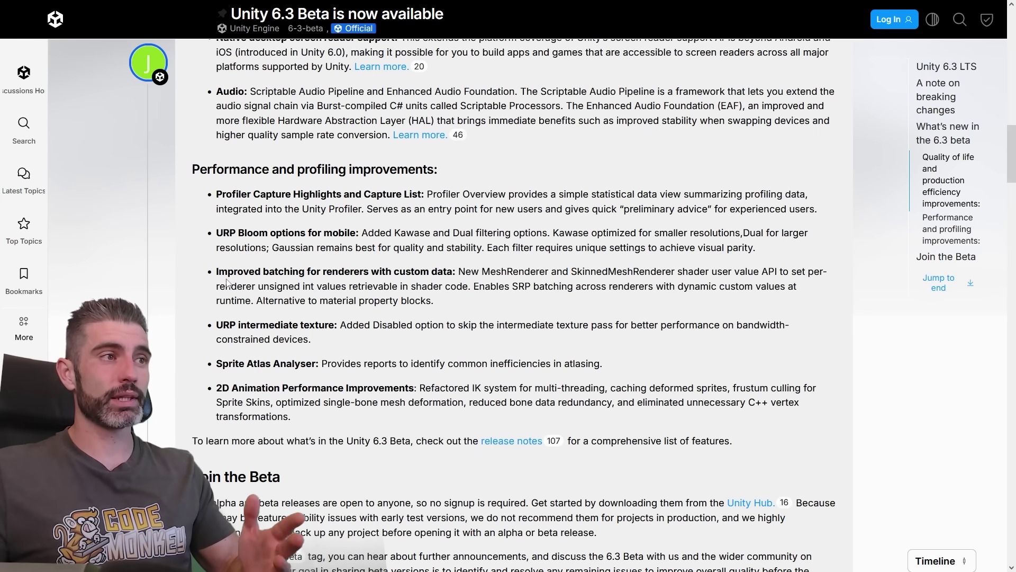
pyautogui.moveTo(227, 281); pyautogui.dragTo(367, 286)
pyautogui.click(444, 308)
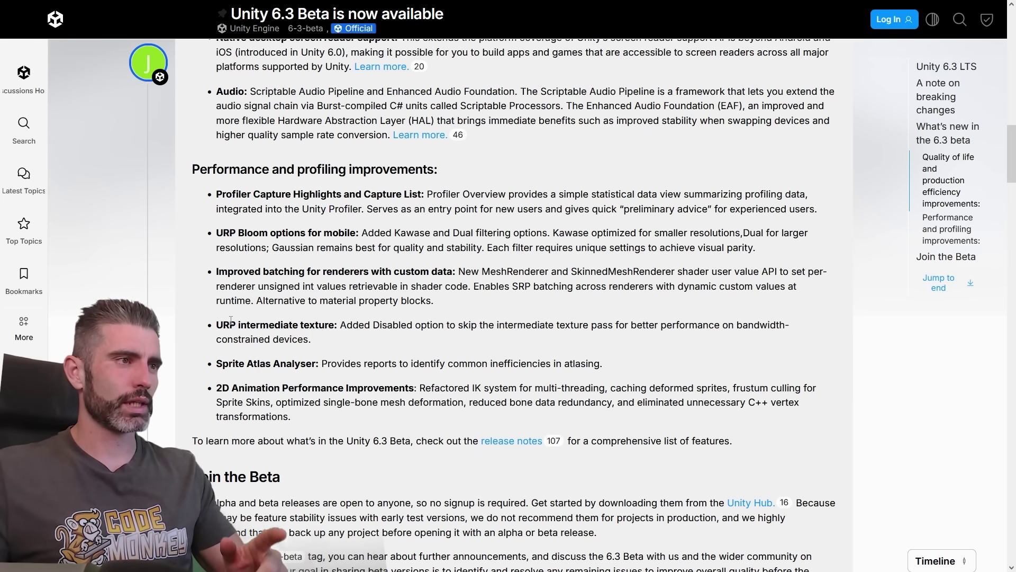
# Step: Read the announcement's URP intermediate texture and Sprite Atlas Analyser entries
pyautogui.moveTo(231, 320); pyautogui.dragTo(334, 328)
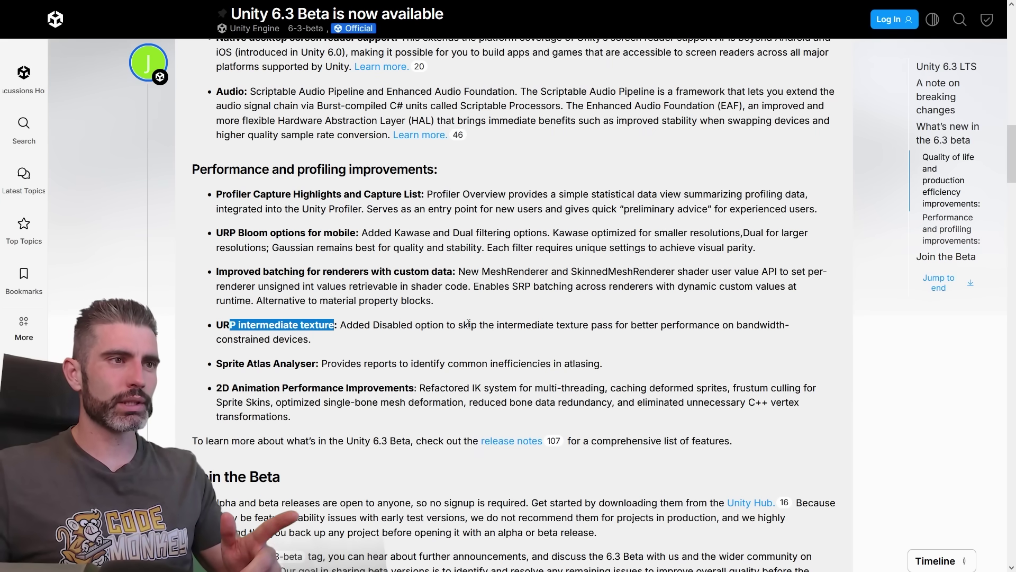
pyautogui.moveTo(456, 325); pyautogui.dragTo(579, 325)
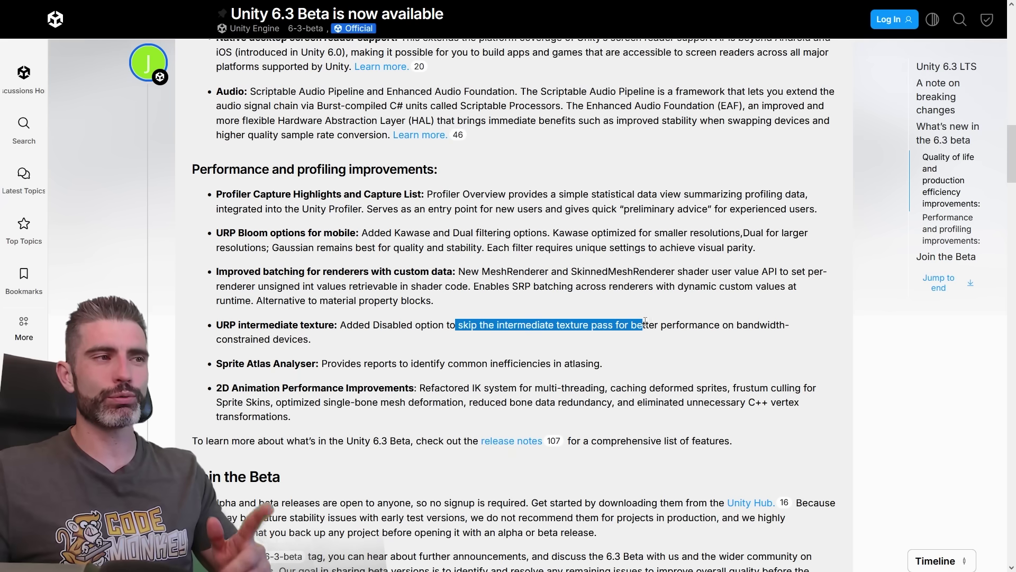
pyautogui.moveTo(223, 364); pyautogui.dragTo(532, 361)
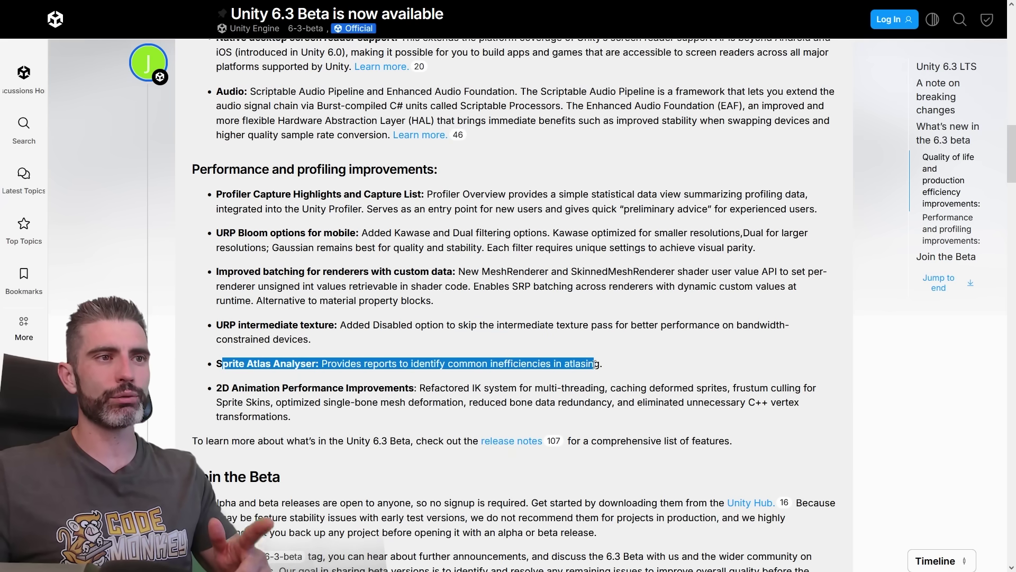
# Step: Read the 2D Animation Performance Improvements entry, covering the IK system, Sprite Skins culling and mesh deformation
pyautogui.moveTo(217, 388); pyautogui.dragTo(810, 389)
pyautogui.moveTo(287, 403); pyautogui.dragTo(694, 405)
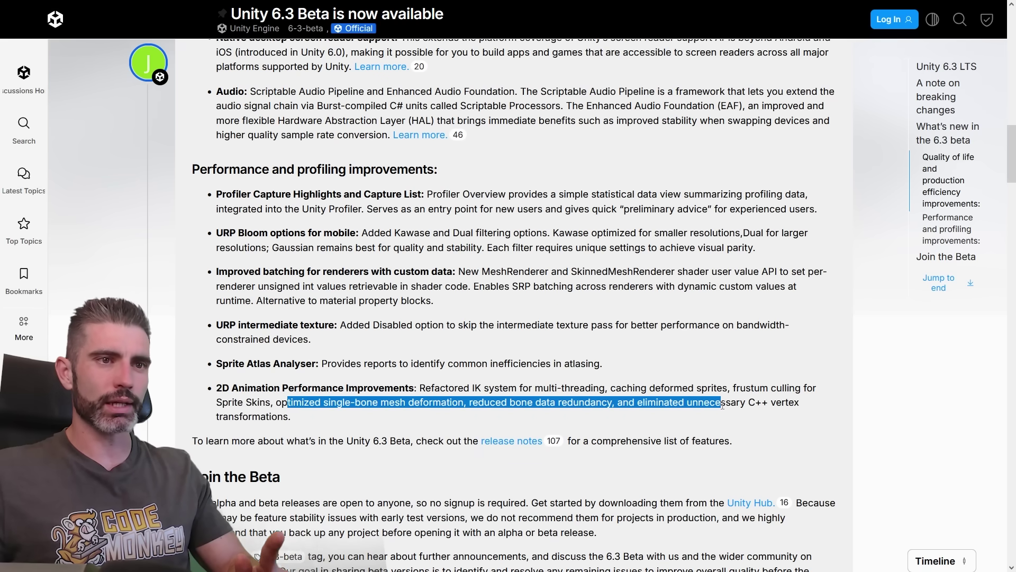
pyautogui.moveTo(803, 404); pyautogui.dragTo(219, 384)
pyautogui.click(361, 417)
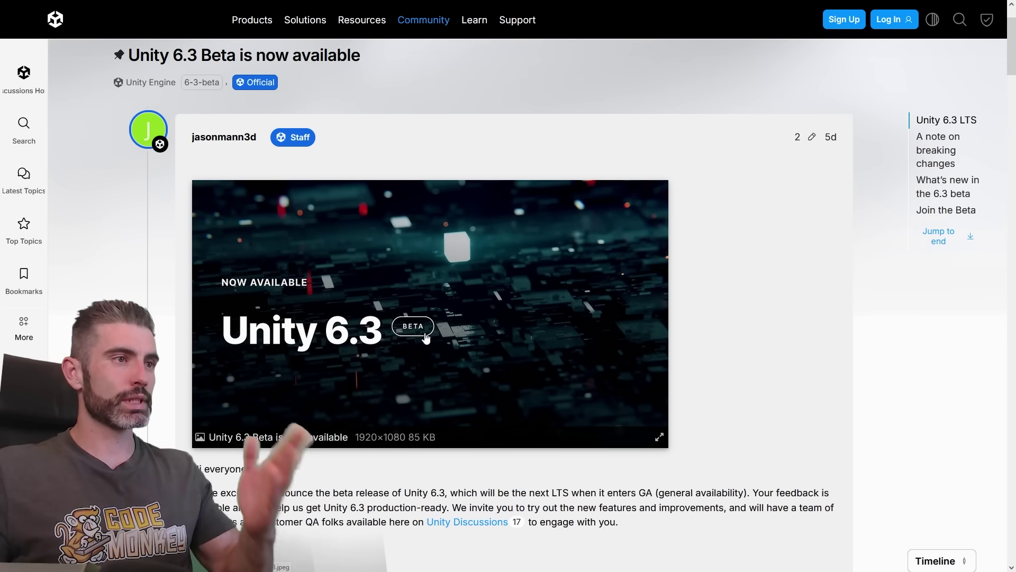
# Step: Read the Join the Beta section's advice on using beta versions for projects in production, and return to the feature highlights
pyautogui.scroll(-10, 425, 330)
pyautogui.scroll(-15, 426, 331)
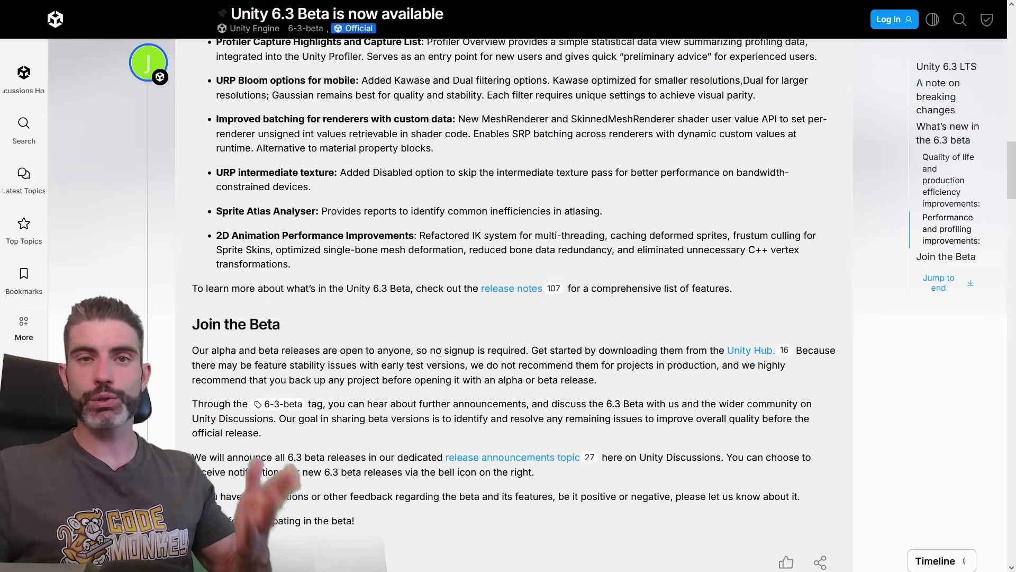
pyautogui.scroll(-4, 442, 318)
pyautogui.scroll(1, 443, 223)
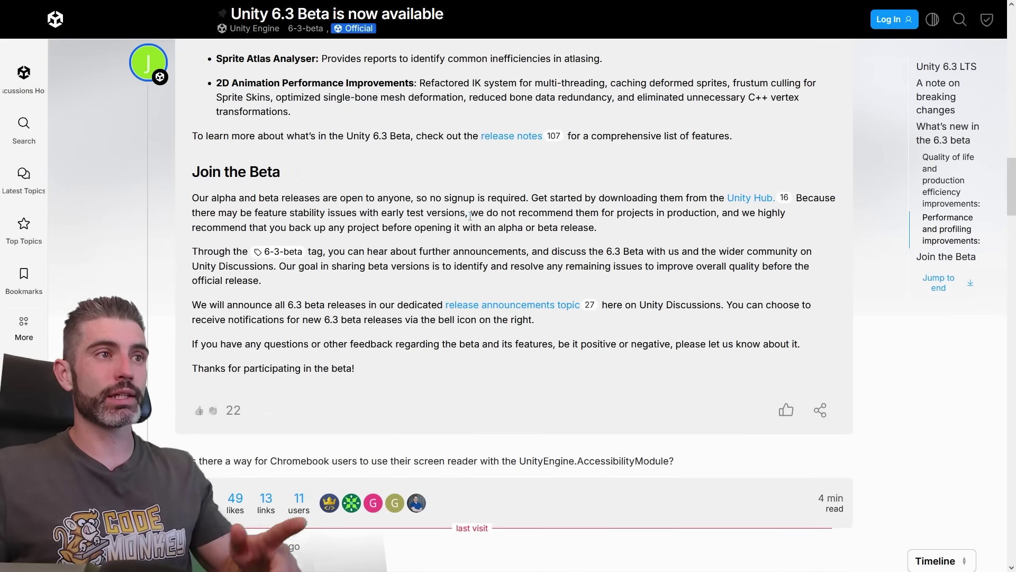
pyautogui.moveTo(468, 213); pyautogui.dragTo(708, 213)
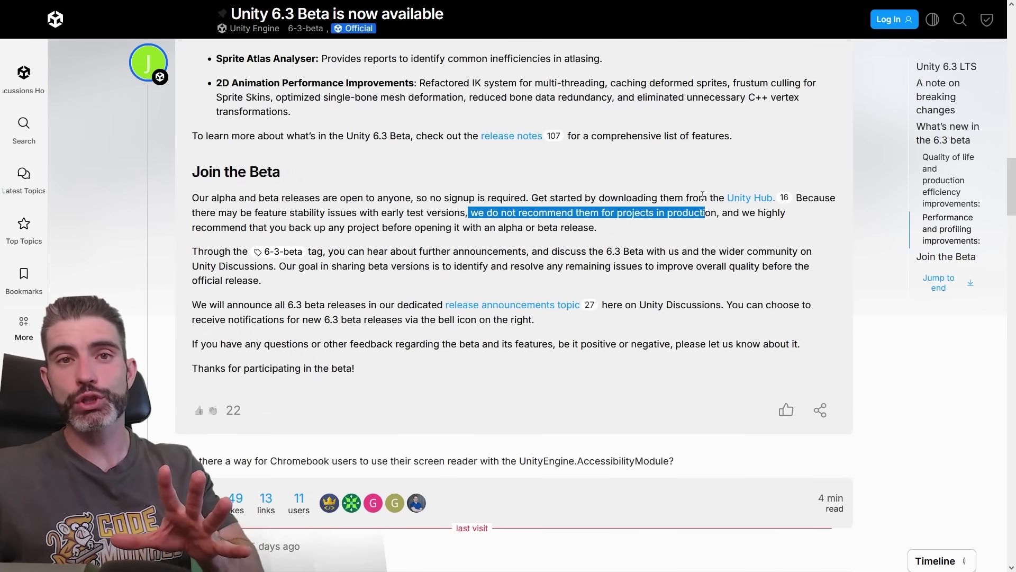
pyautogui.scroll(15, 477, 254)
pyautogui.scroll(-6, 269, 302)
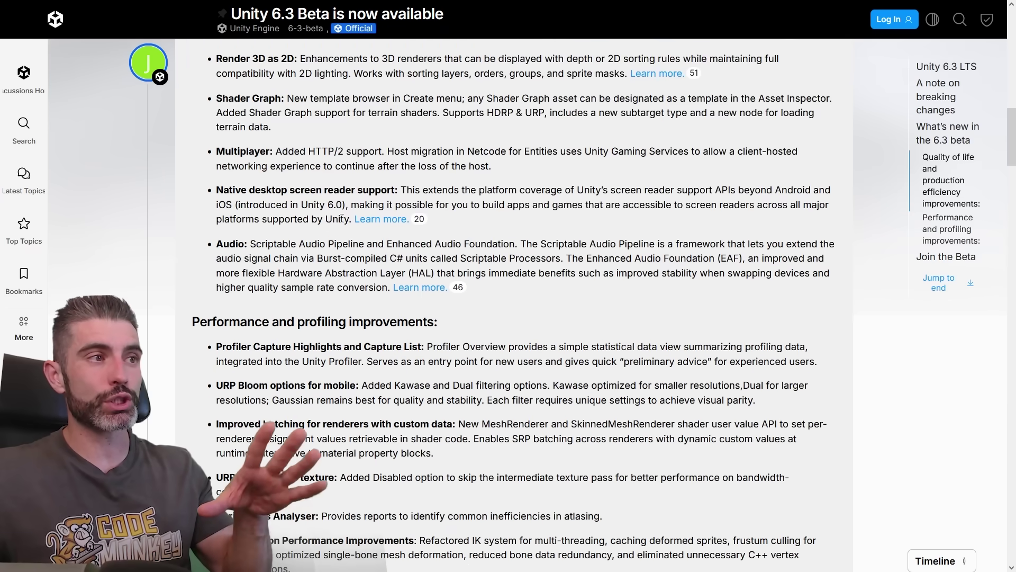
# Step: Switch to Unity Hub and view the pre-release editor versions available to install
pyautogui.hotkey('alt', 'Tab')
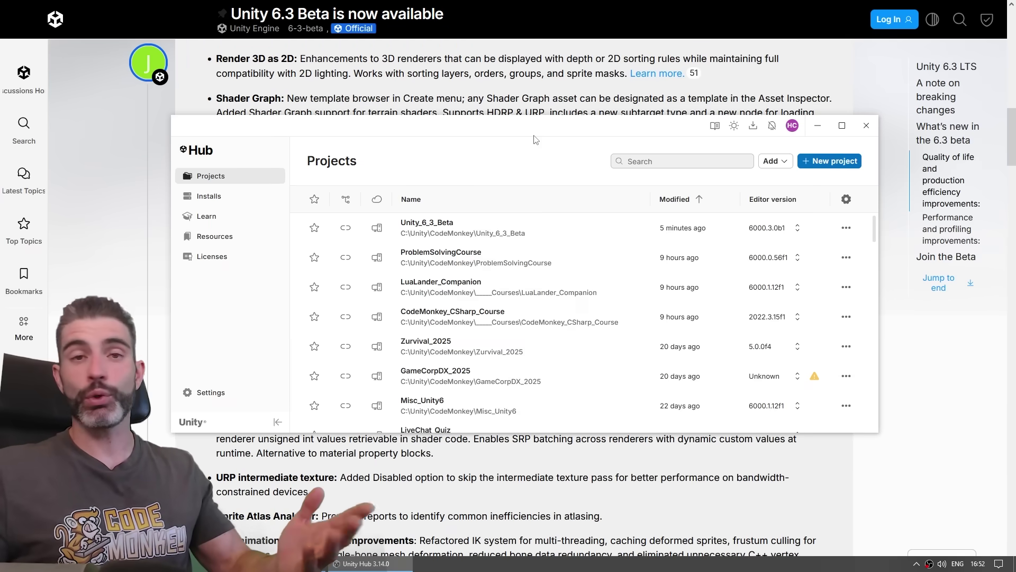
pyautogui.click(209, 197)
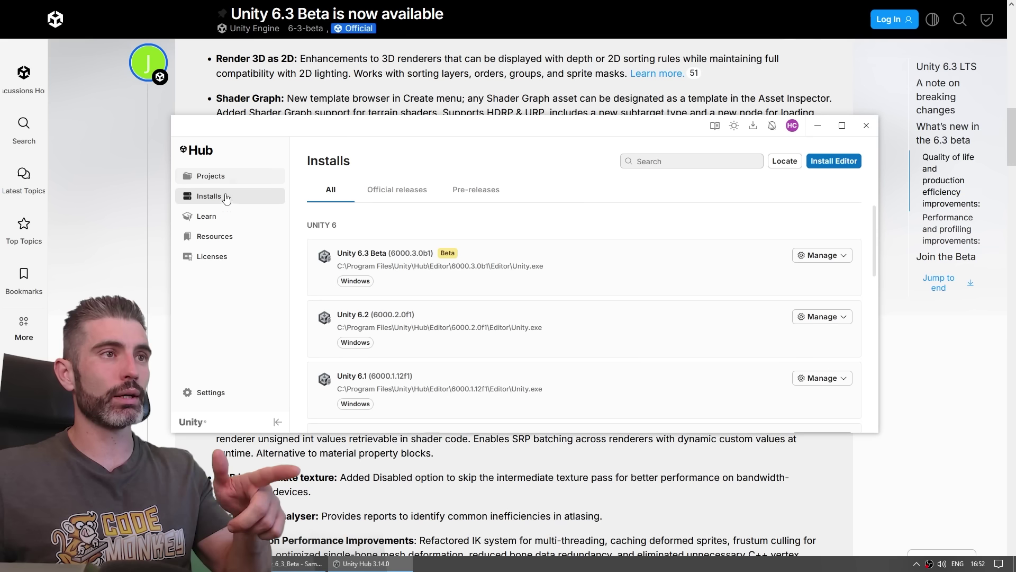
pyautogui.click(834, 160)
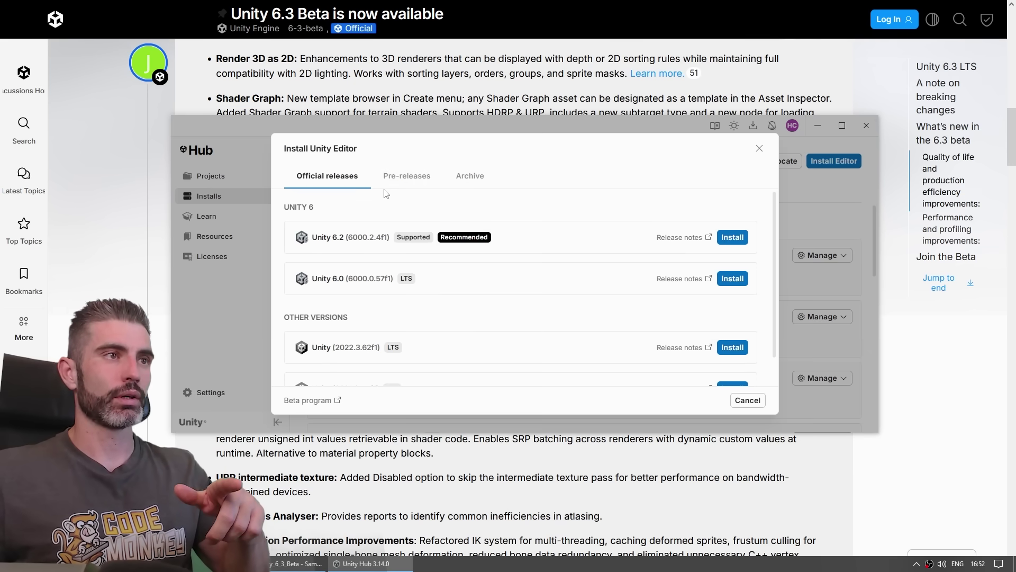
pyautogui.click(407, 178)
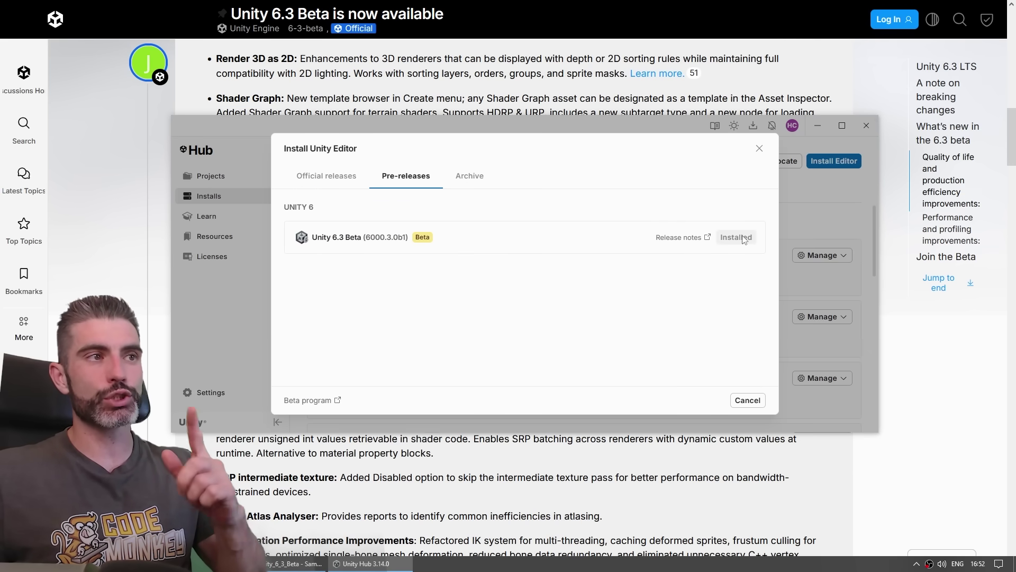